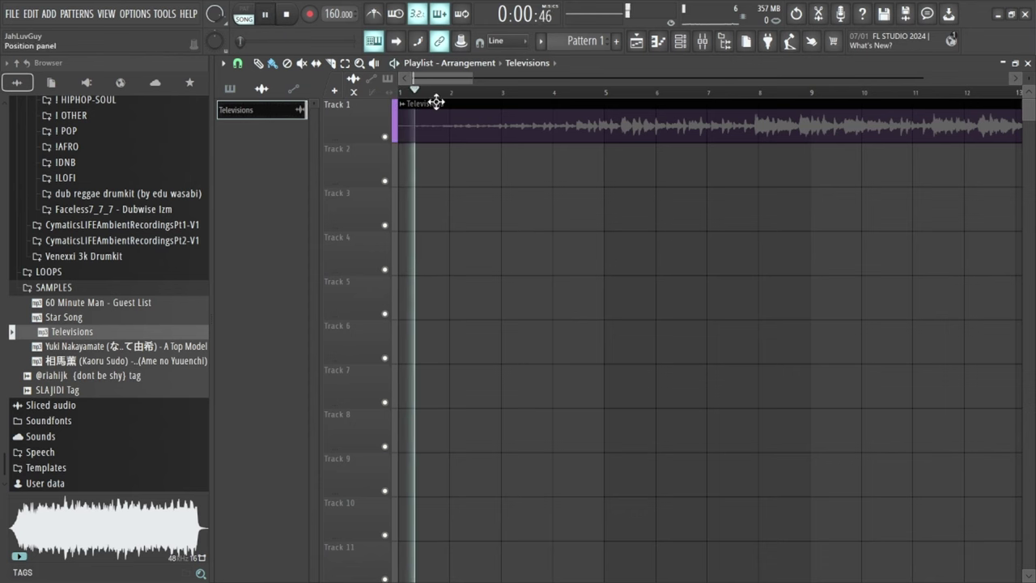
- Lower the channel volume of the Televisions audio clip to about 37%, and close its channel settings
double_click(535, 132)
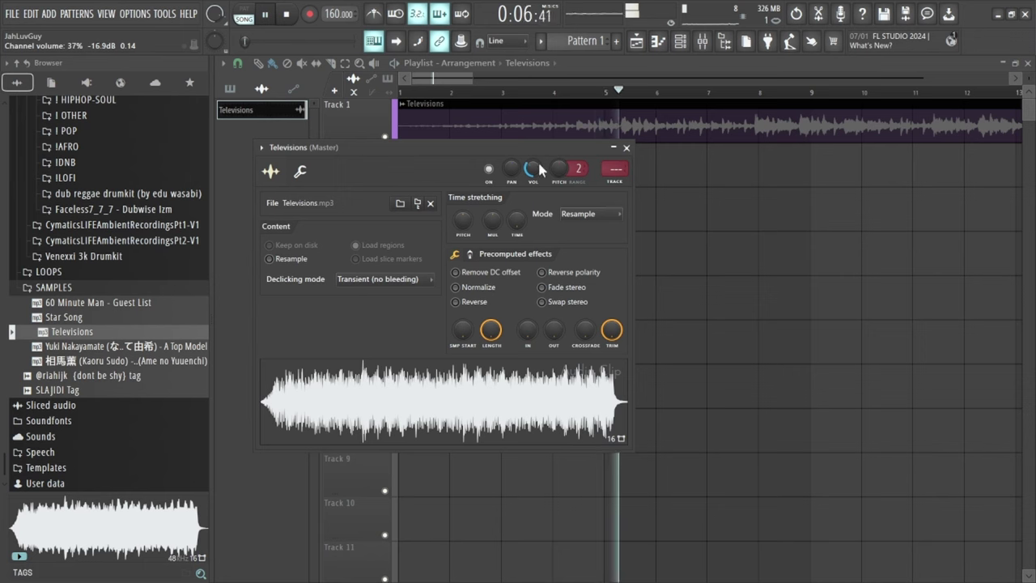
key("Escape")
- Find the wanted part of the Televisions sample and slice the clip with free snapping just before the sound's onset
left_click_drag(472, 82, 517, 83)
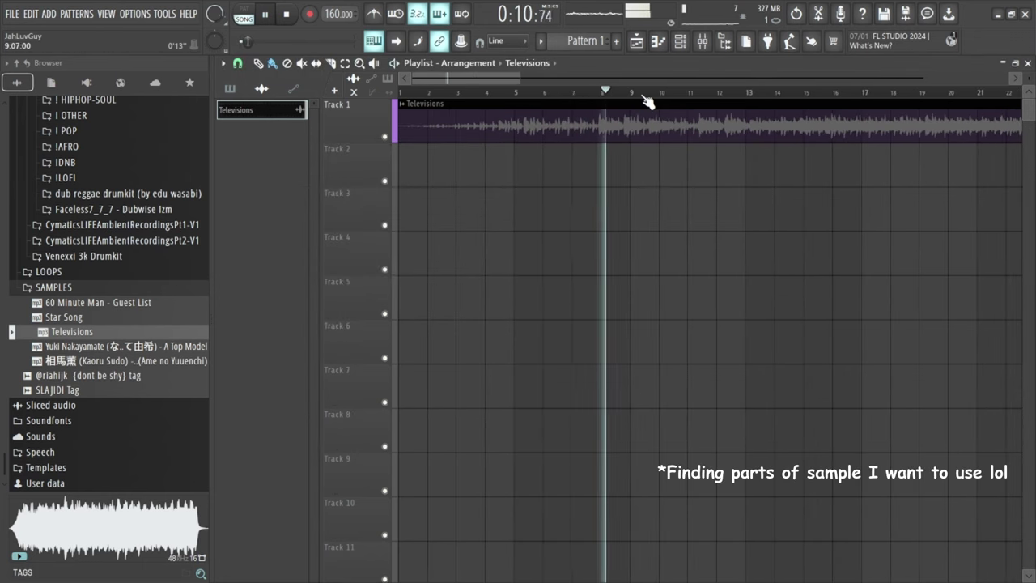
scroll(648, 100, "up", 4)
scroll(590, 101, "down", 6)
key("c")
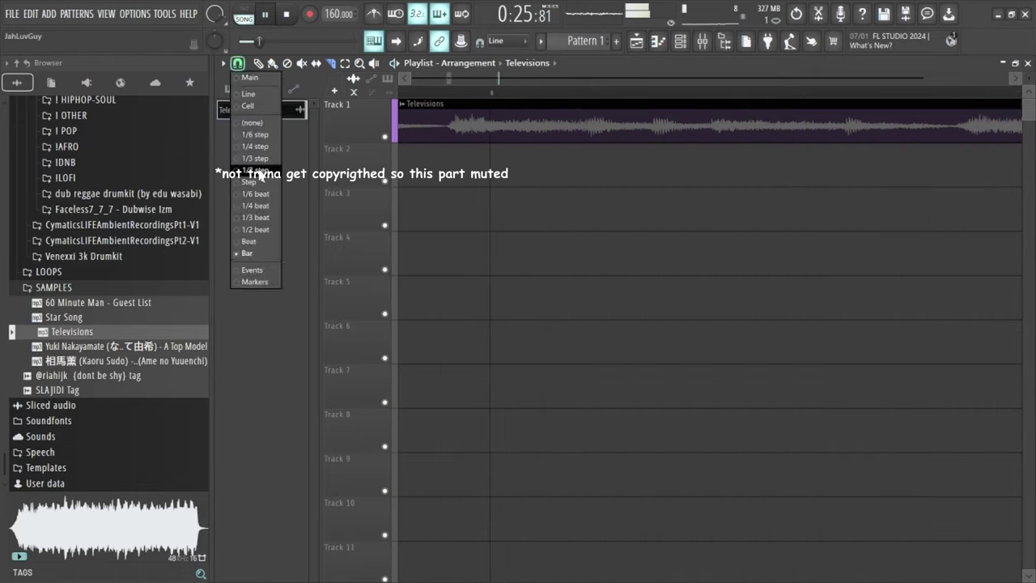
scroll(454, 103, "up", 5)
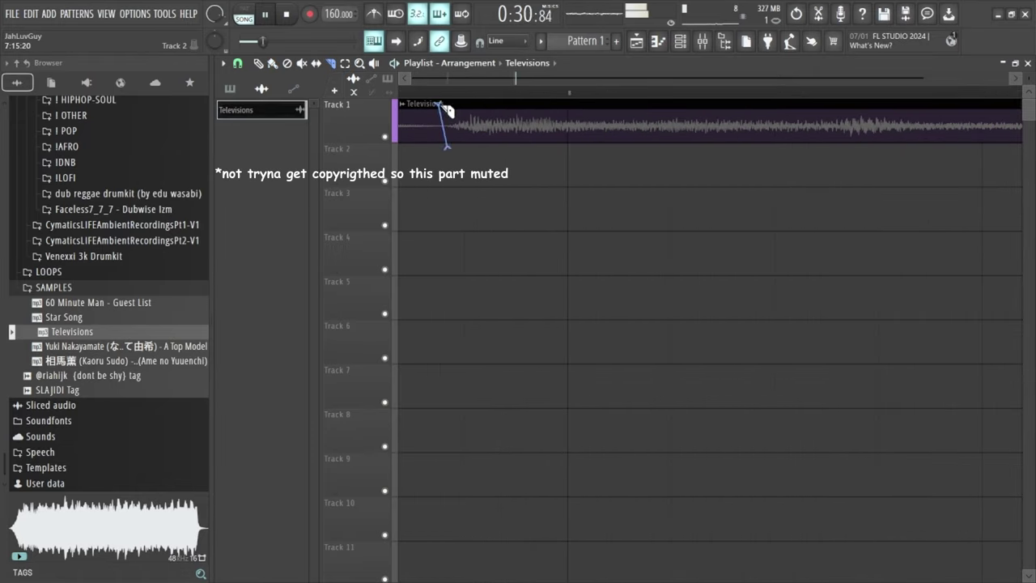
left_click_drag(446, 111, 462, 103)
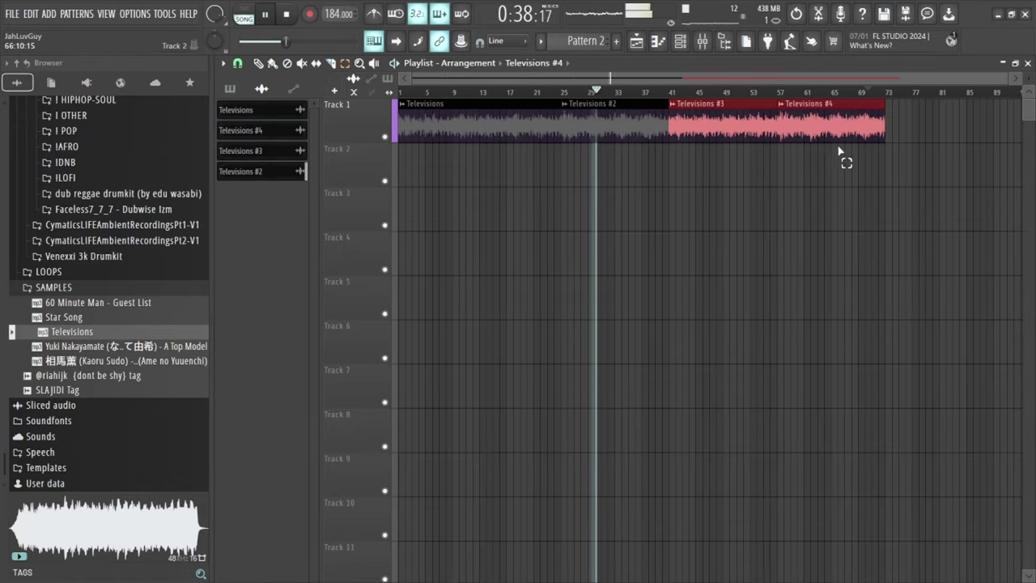
- Deselect the sliced Televisions clips and activate the Draw tool in the playlist
left_click(839, 151)
left_click(260, 64)
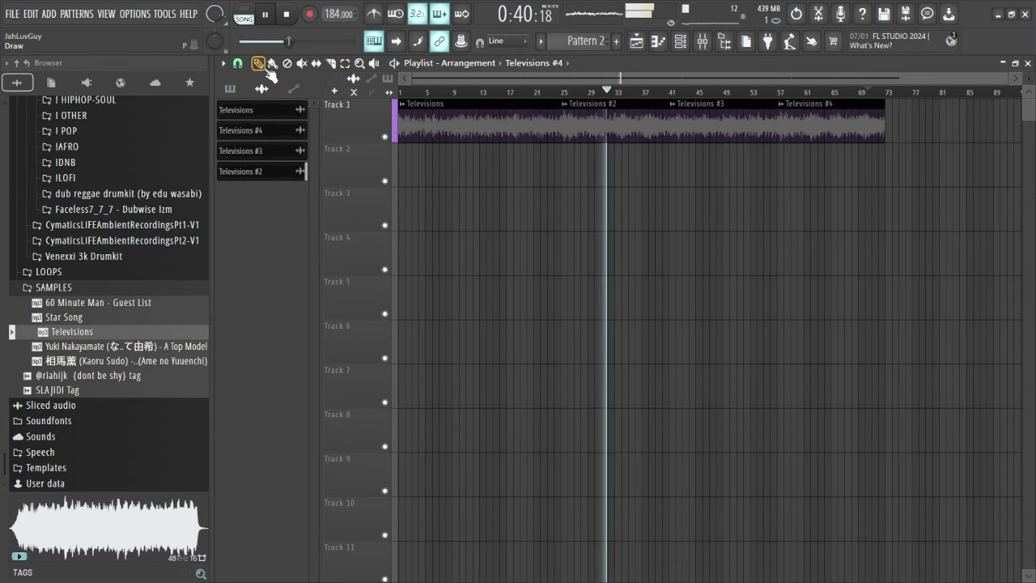
- Render the mixer's Master track to a WAV file as a full song, 32Bit float, stereo, with 32-point sinc resampling
left_click(701, 43)
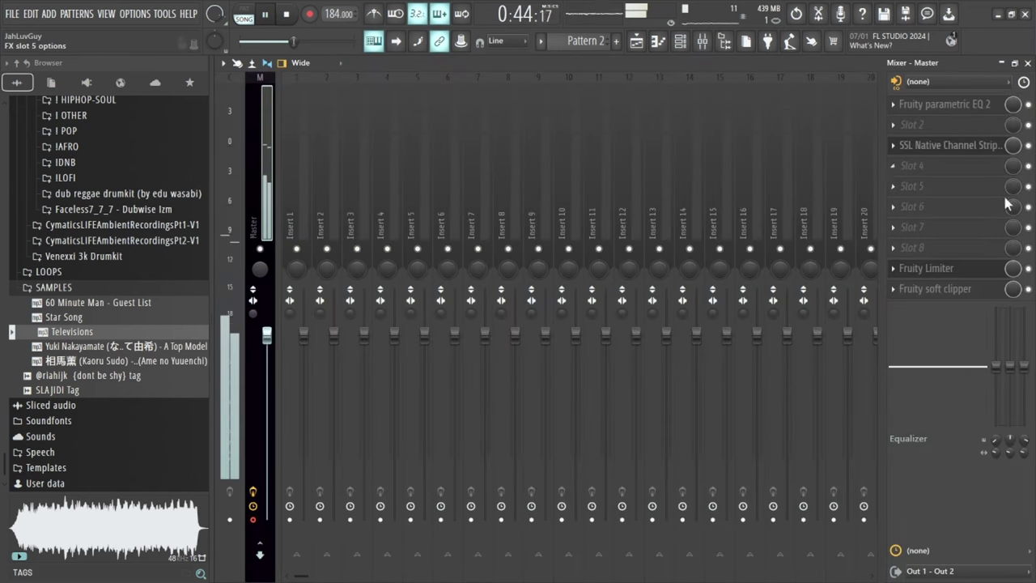
left_click(976, 277)
left_click(975, 277)
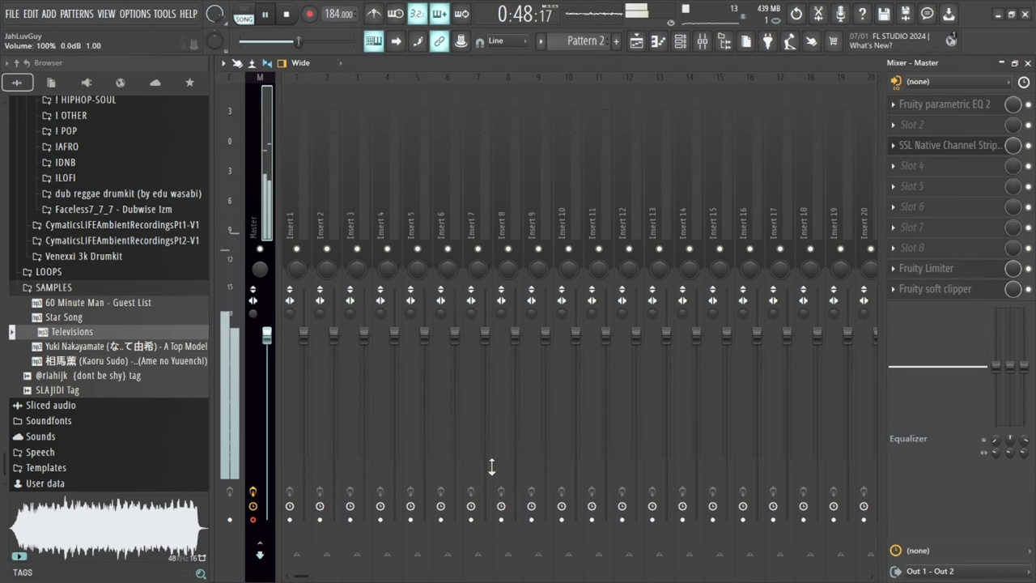
left_click(223, 63)
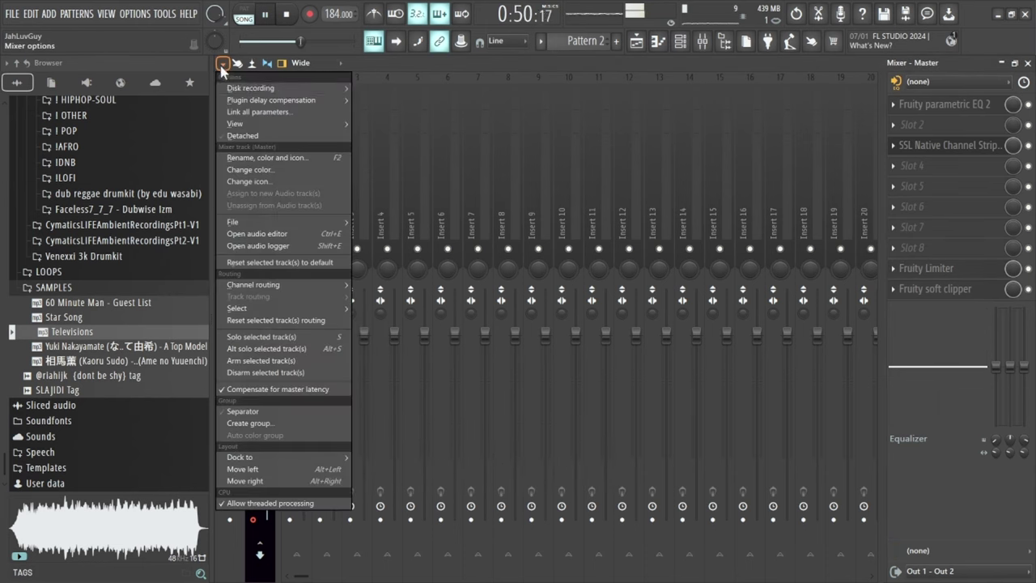
mouse_move(283, 93)
left_click(405, 88)
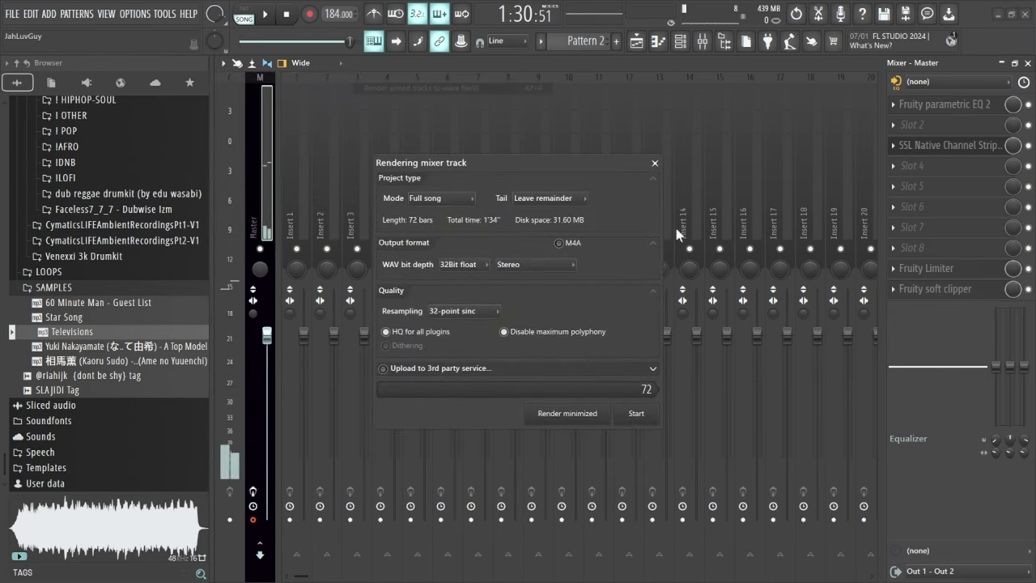
left_click(636, 416)
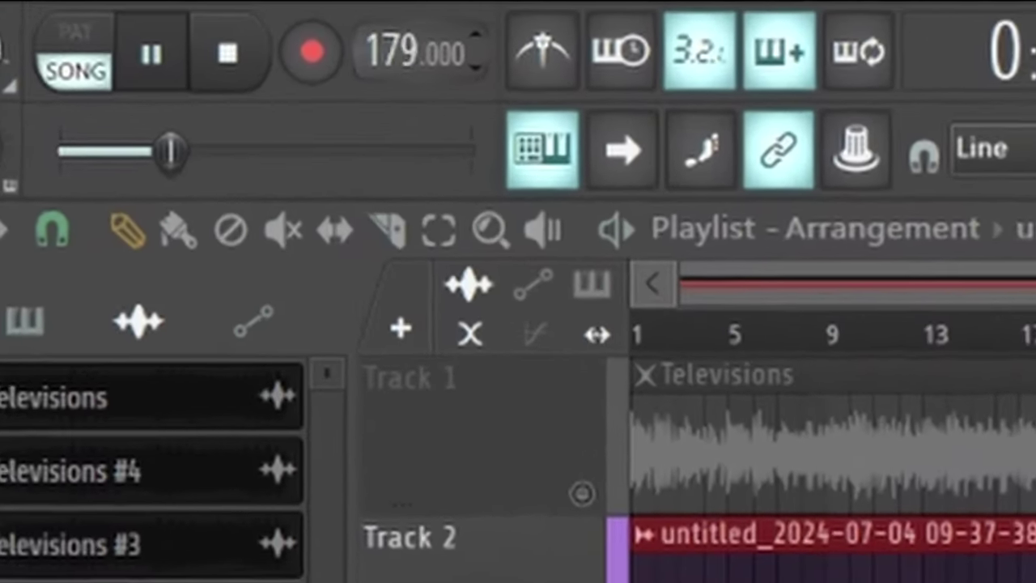
- Lower the project tempo to 170 BPM and close the rendered Master clip's channel settings
left_click_drag(393, 51, 394, 73)
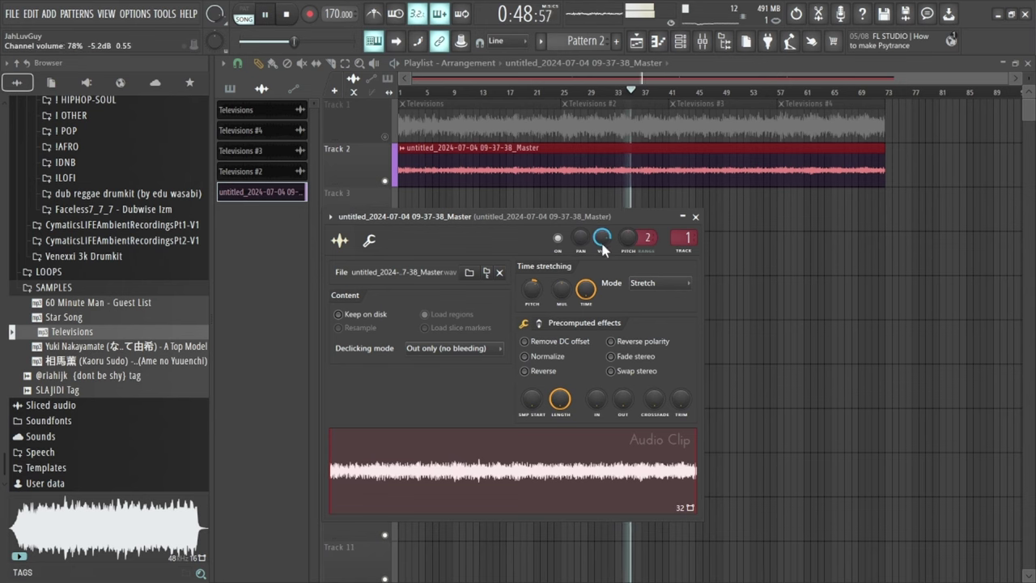
left_click(570, 136)
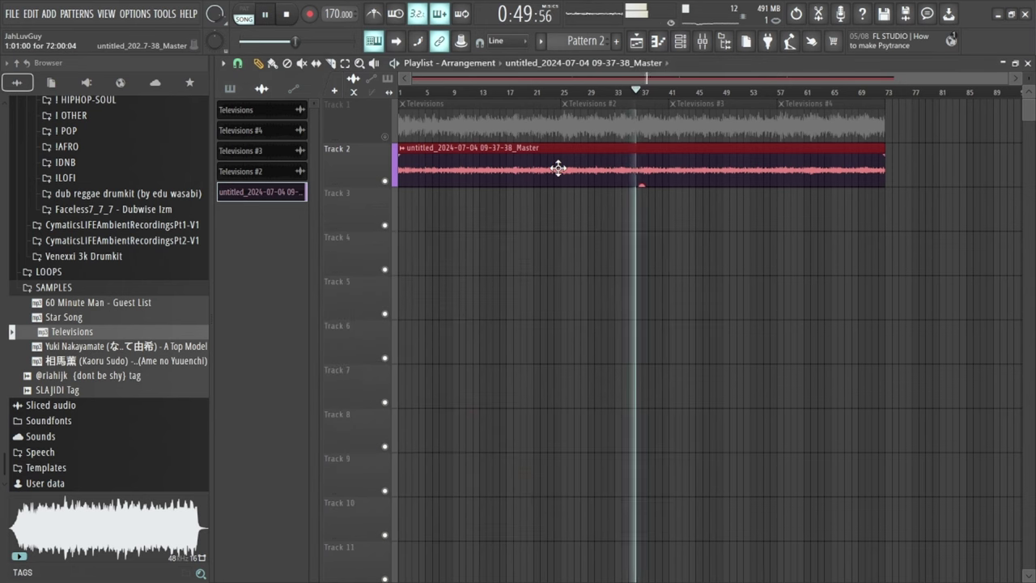
- Place a Pattern 2 clip at bar 1 on Track 3 and set the playlist snapping to Bar
left_click(595, 37)
left_click_drag(486, 217, 287, 234)
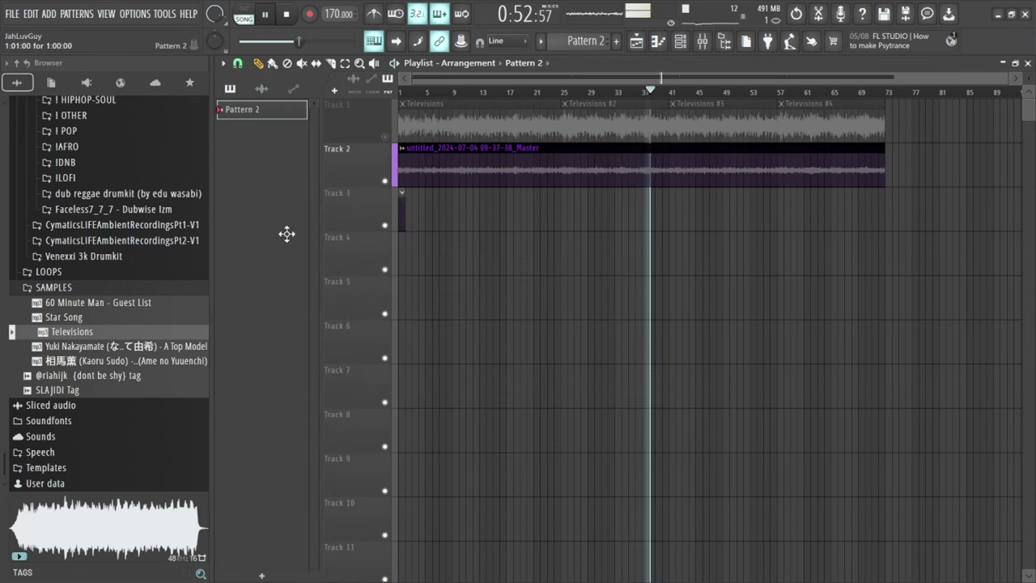
left_click(237, 63)
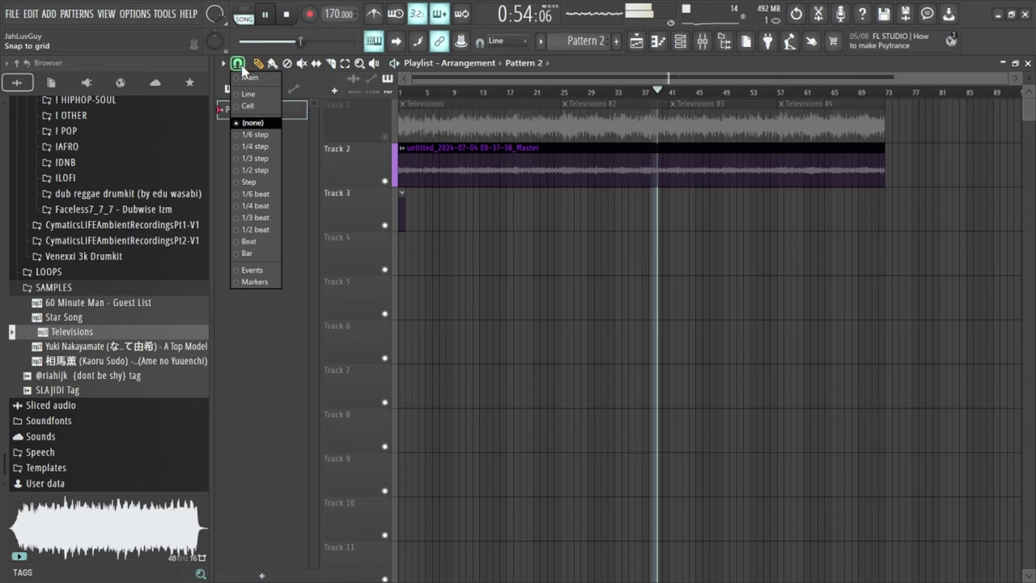
left_click(247, 254)
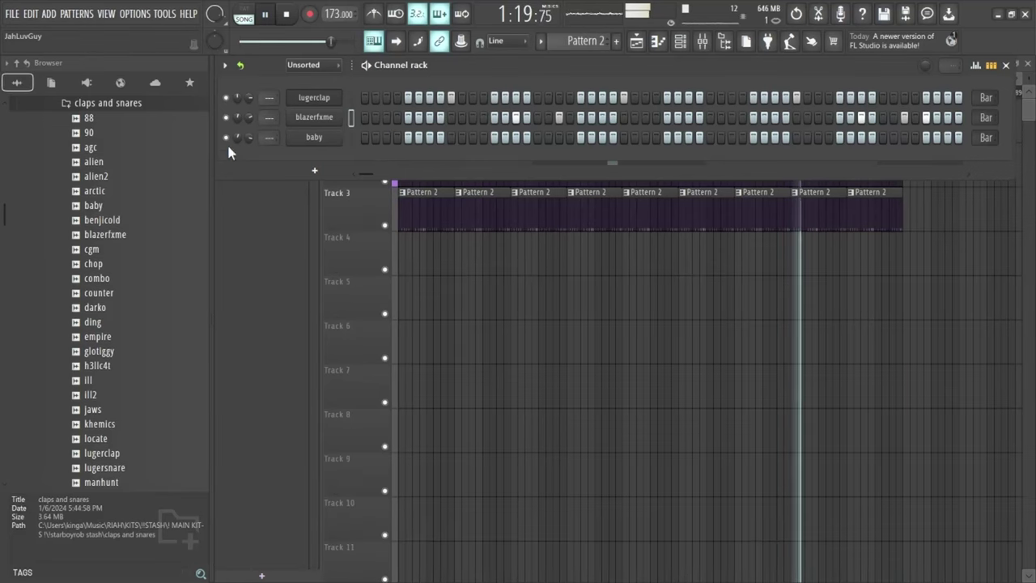
- Collapse the claps and snares folder and open the hi-hats folder of the same drum kit
left_click(161, 119)
left_click(105, 103)
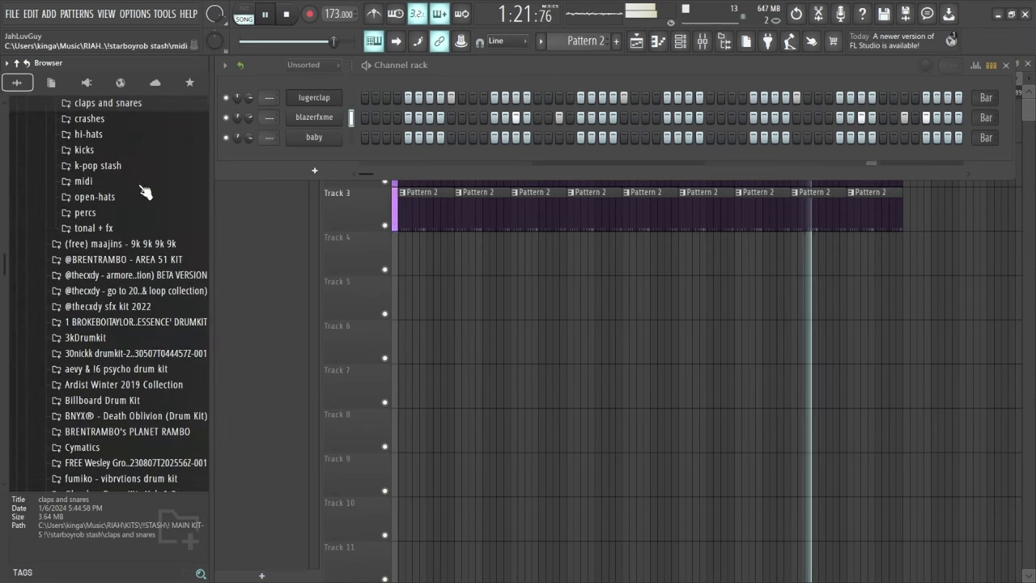
left_click(119, 138)
- Audition the hi-hat samples one after another, from benjicold down to around geo and gl1tch
left_click(111, 122)
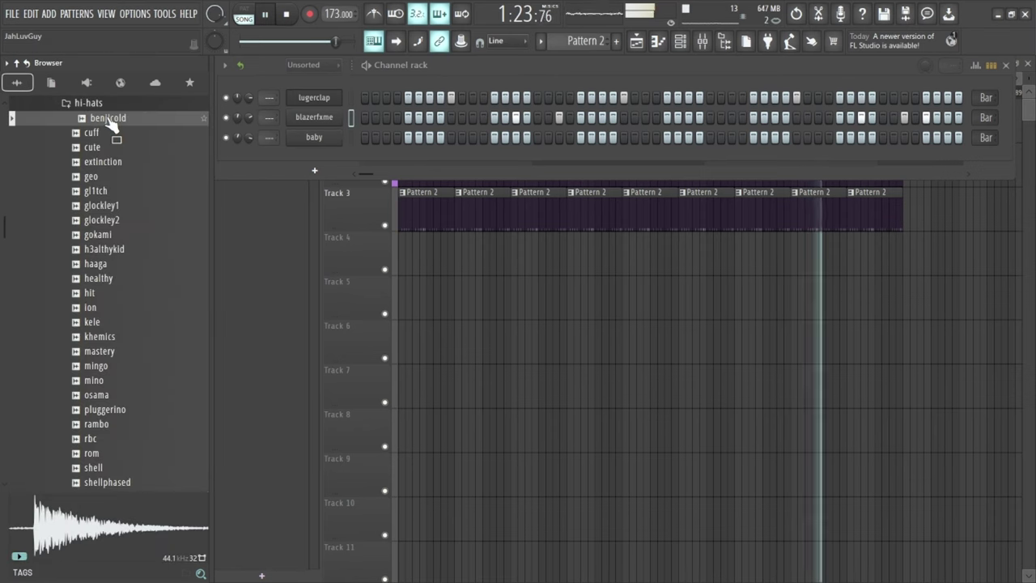
key("Down")
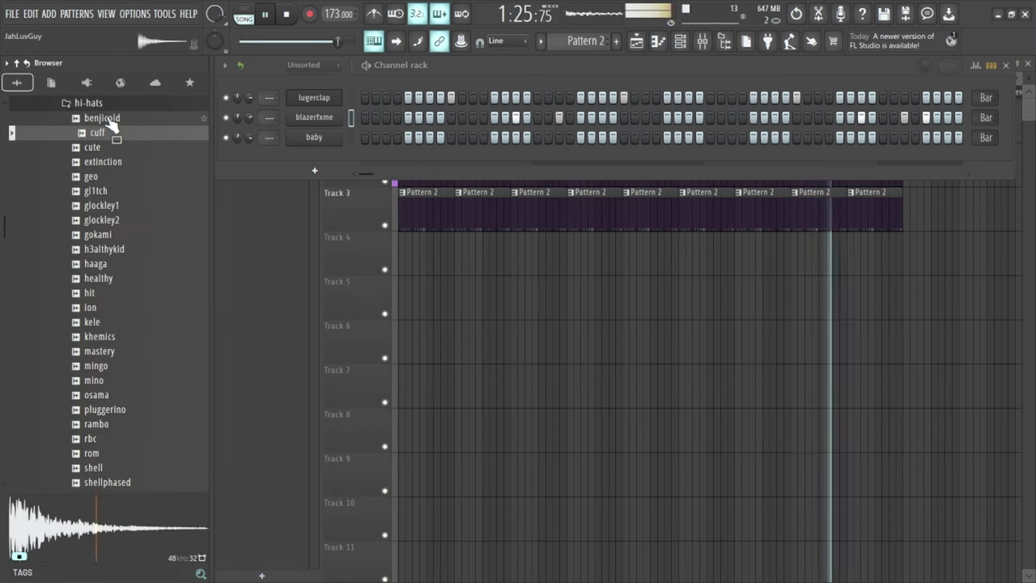
key("Down")
key("Down")
key("Down")
key("Down")
key("Down")
key("Up")
key("Up")
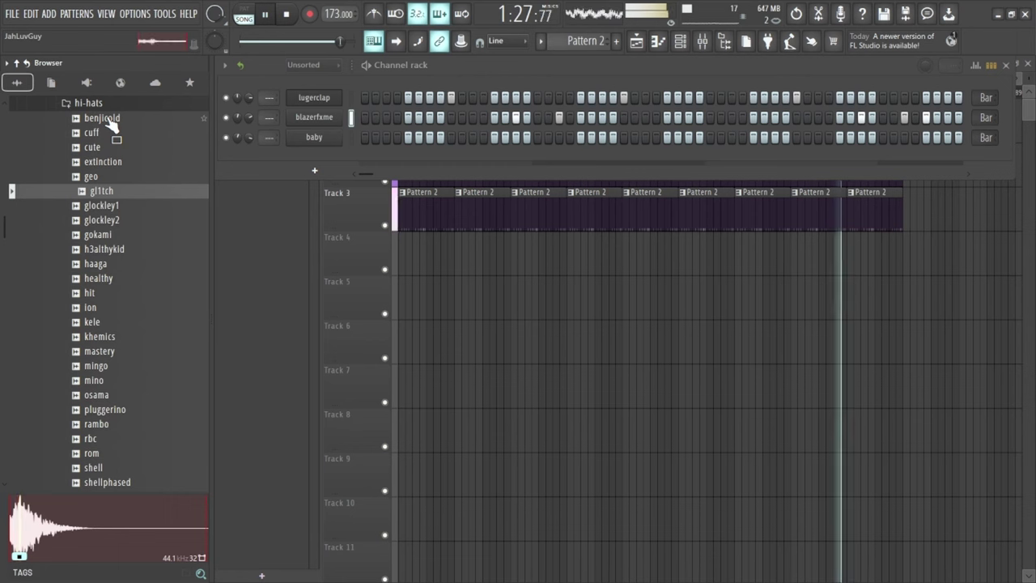
key("Down")
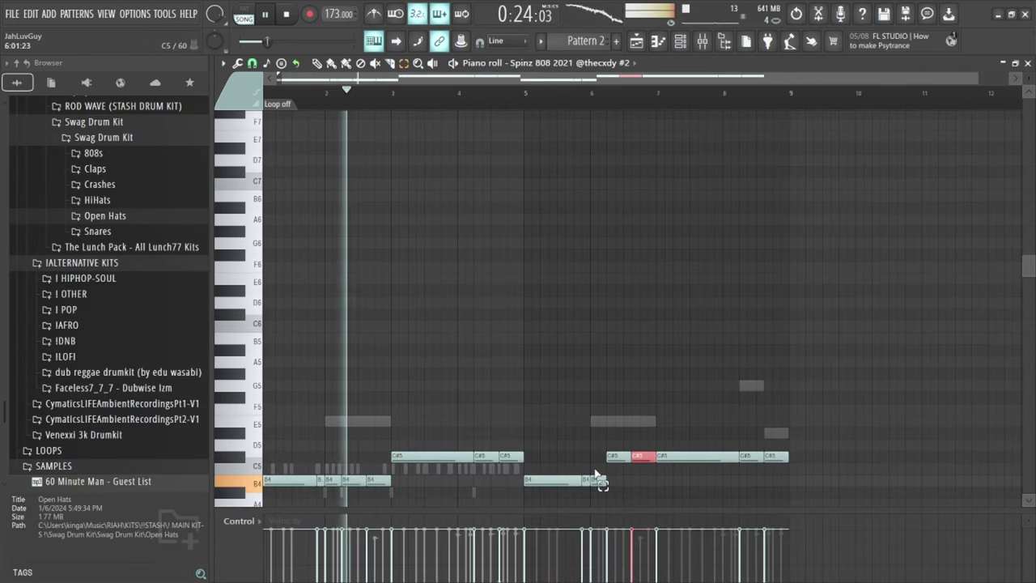
- Select the first C#5 note of the 808 melody in bar 6 and transpose it to G#4
left_click_drag(599, 456, 625, 462)
key("shift+Up")
key("shift+Up")
key("shift+Up")
key("shift+Up")
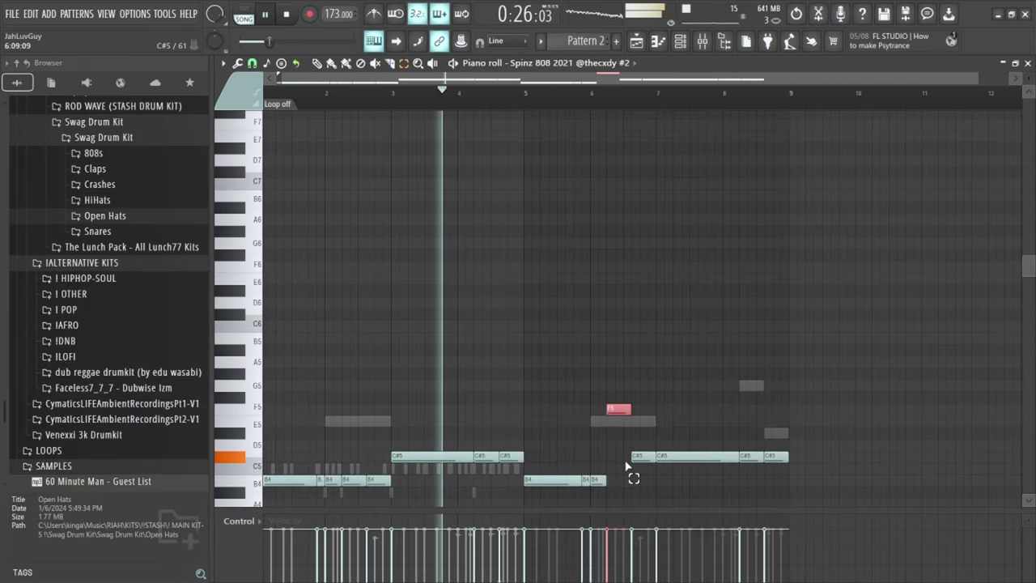
key("shift+Up")
key("shift+Up")
key("shift+Up")
key("ctrl+Down")
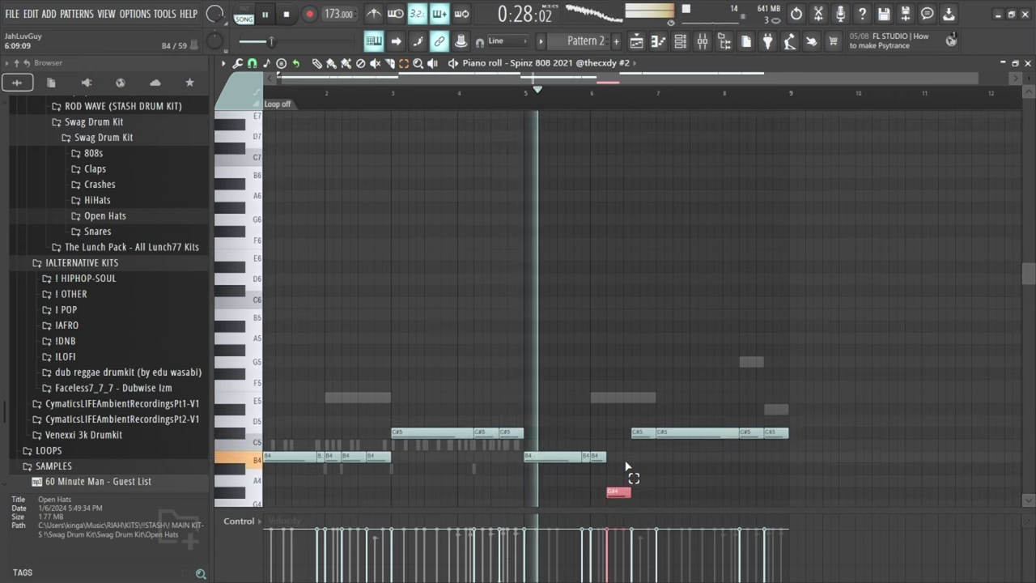
scroll(626, 465, "down", 3)
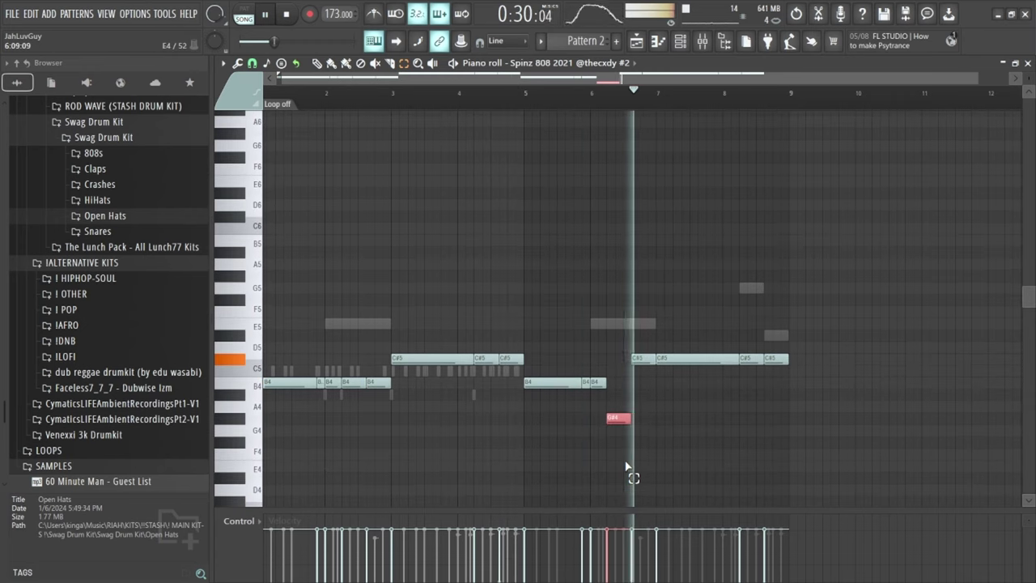
- Return from the piano roll to the channel rack and collapse the Crashes folder in the browser
left_click(638, 42)
left_click(684, 43)
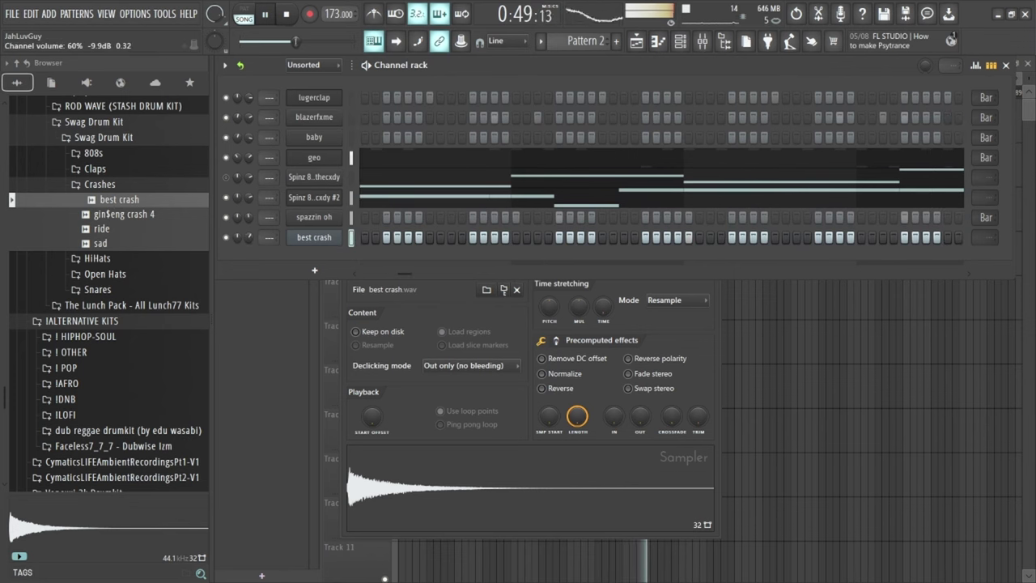
left_click_drag(402, 276, 365, 276)
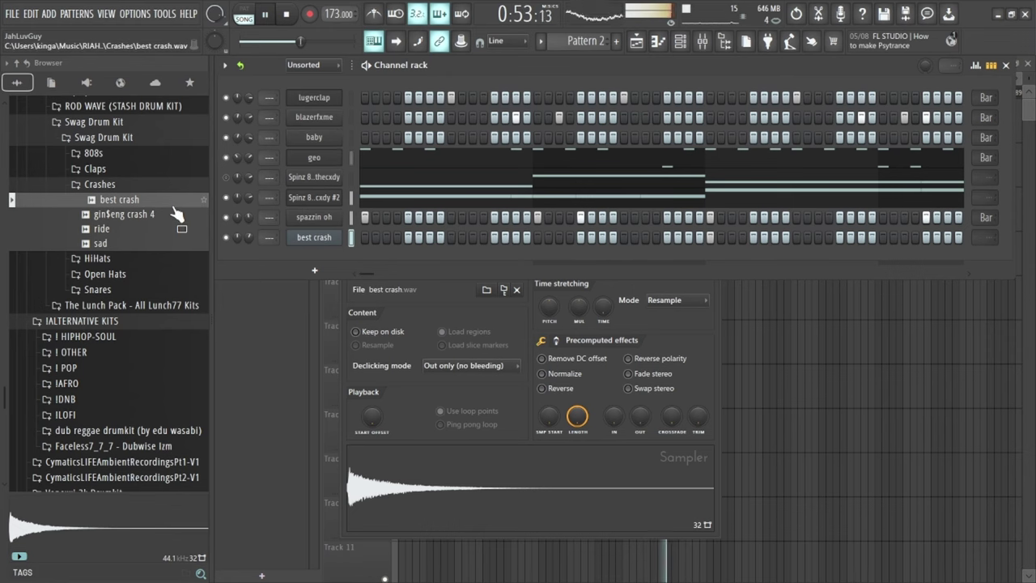
left_click(172, 184)
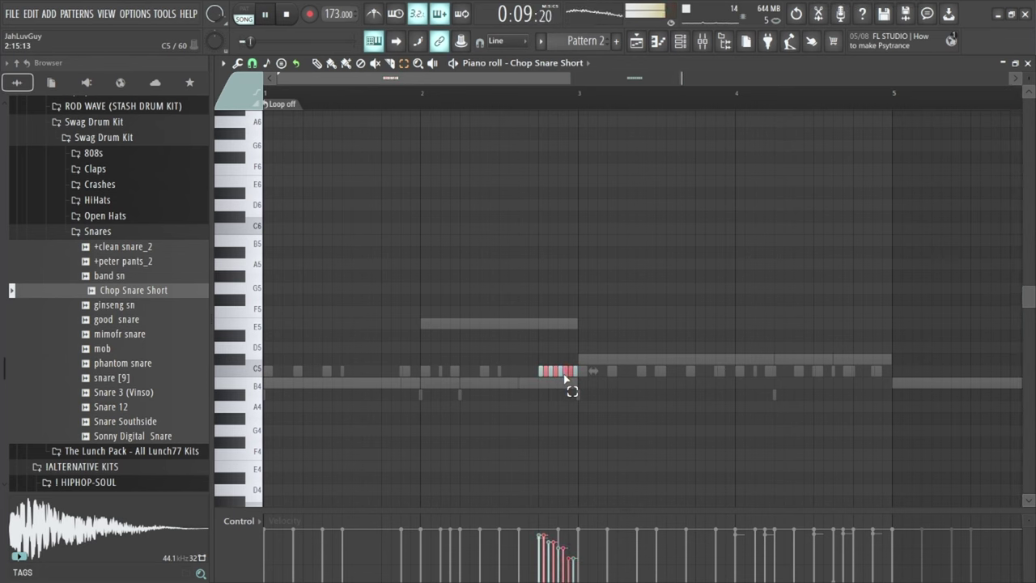
- Delete the selected alternate notes from the Chop Snare Short roll at the end of bar 2 and return to the playlist
key("Delete")
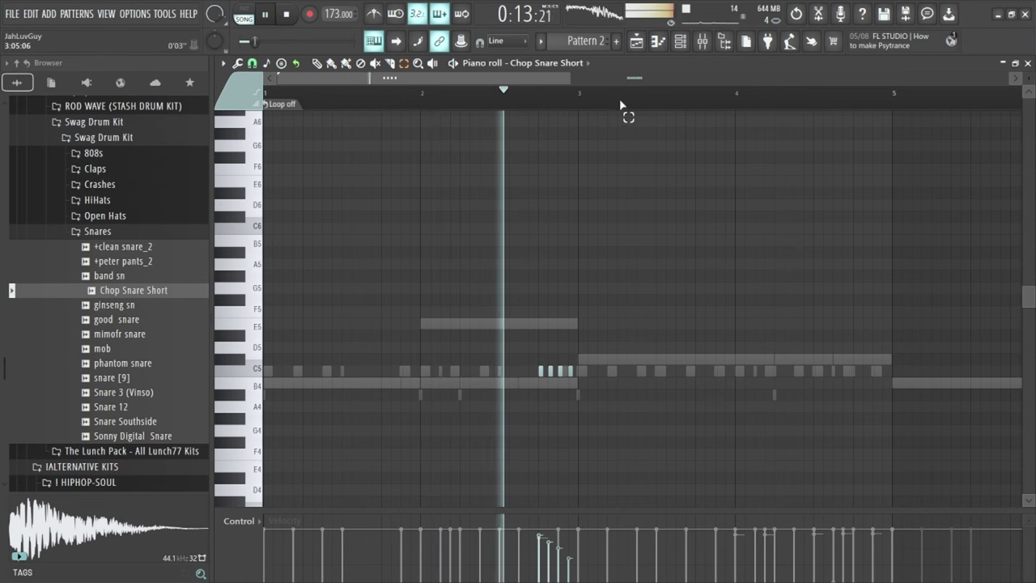
left_click(639, 43)
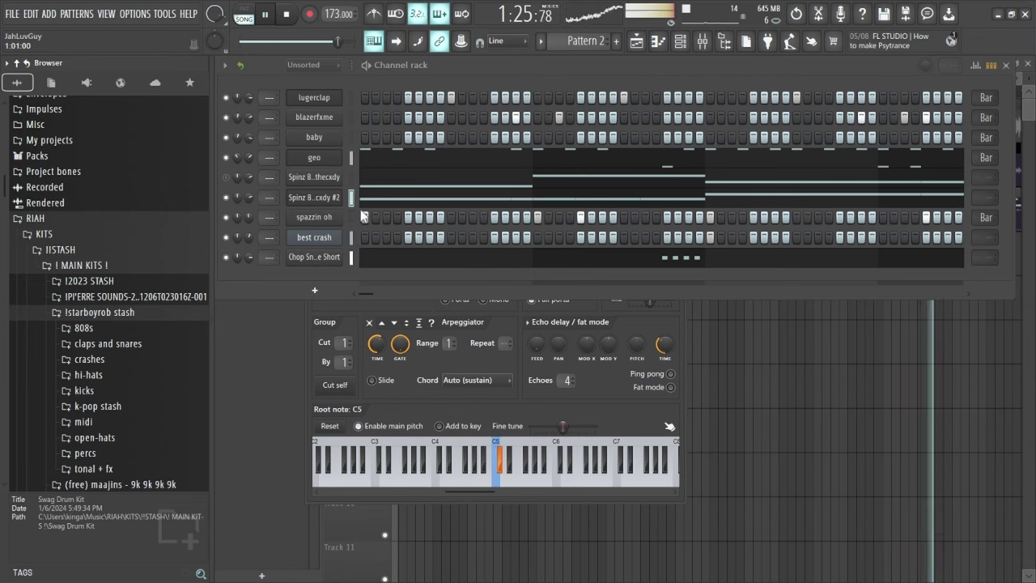
- Activate the playlist's Draw tool and set the rendered Master clip's time-stretching pitch to +300 cents
left_click(268, 304)
left_click(259, 64)
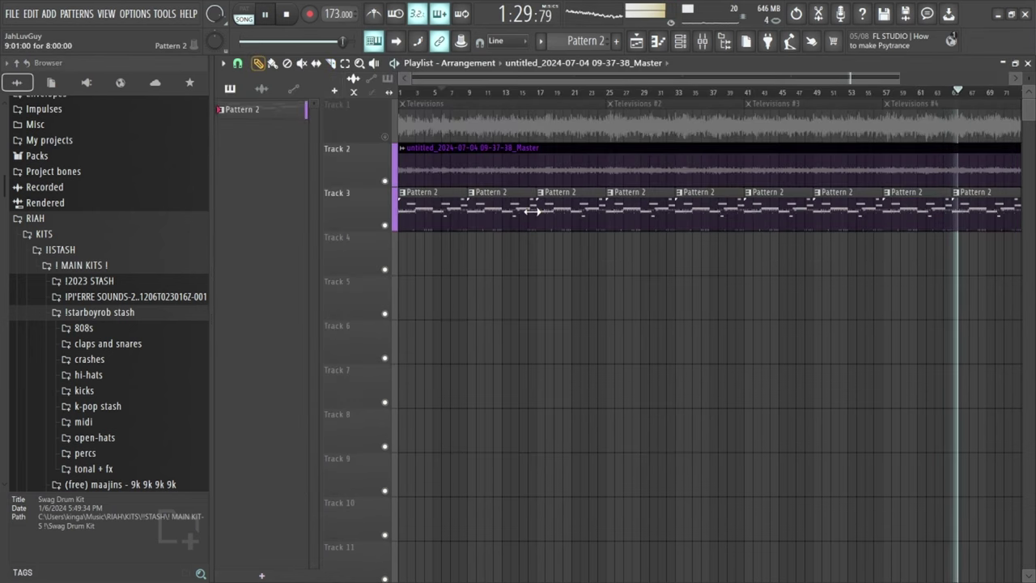
double_click(486, 167)
left_click_drag(532, 289, 532, 279)
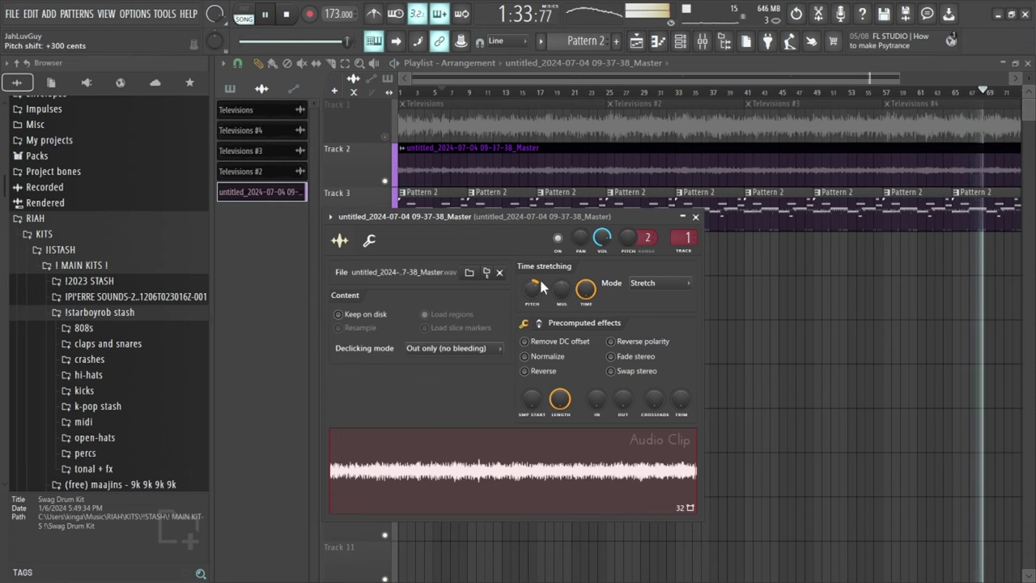
double_click(715, 213)
left_click(518, 63)
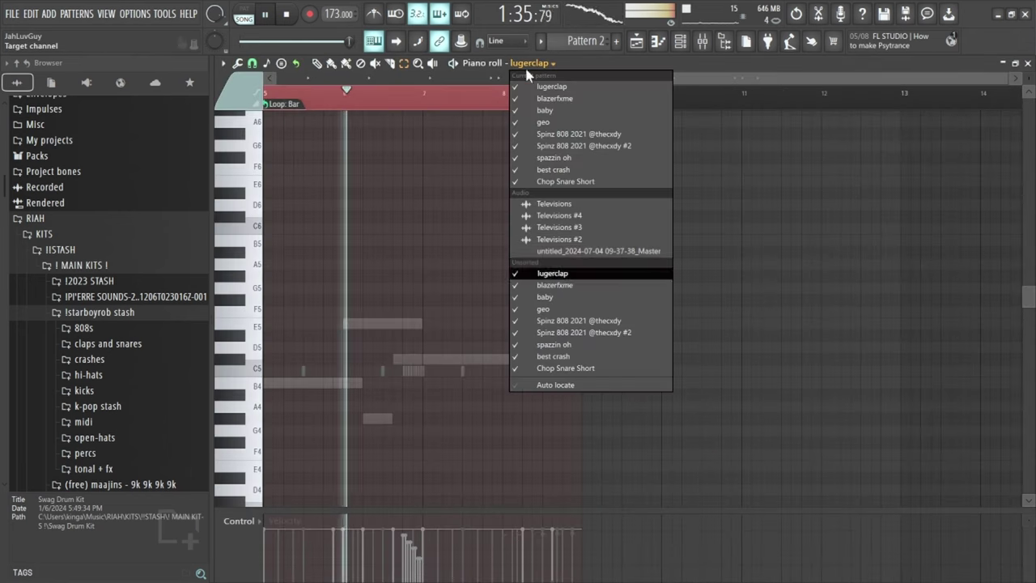
left_click(556, 334)
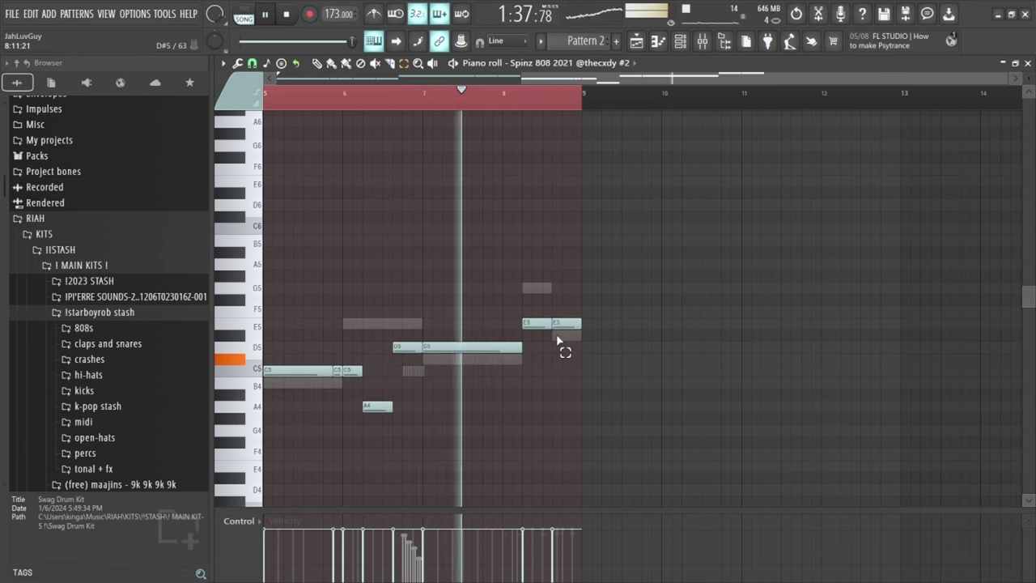
left_click(599, 65)
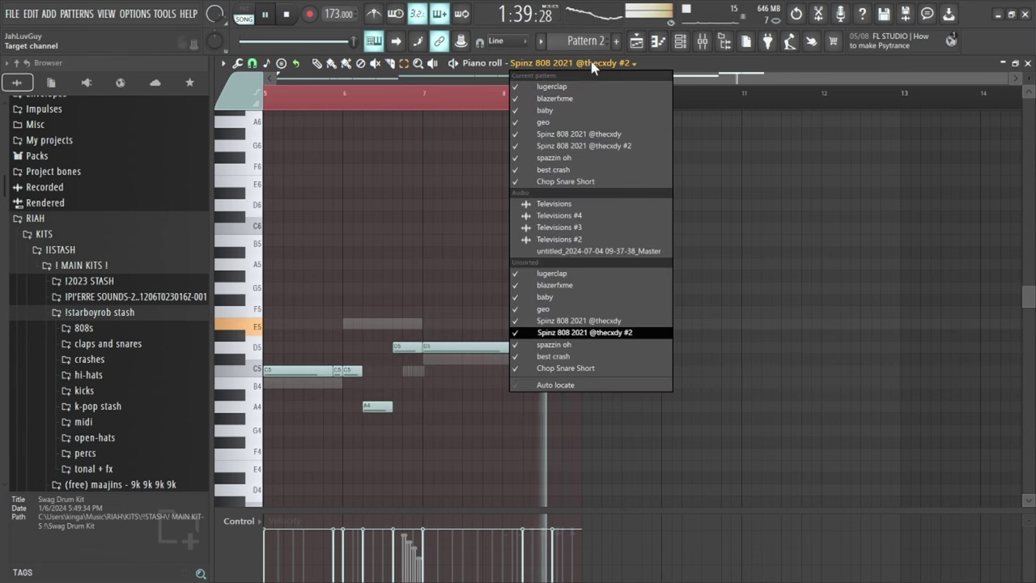
left_click(586, 315)
key("shift+Up")
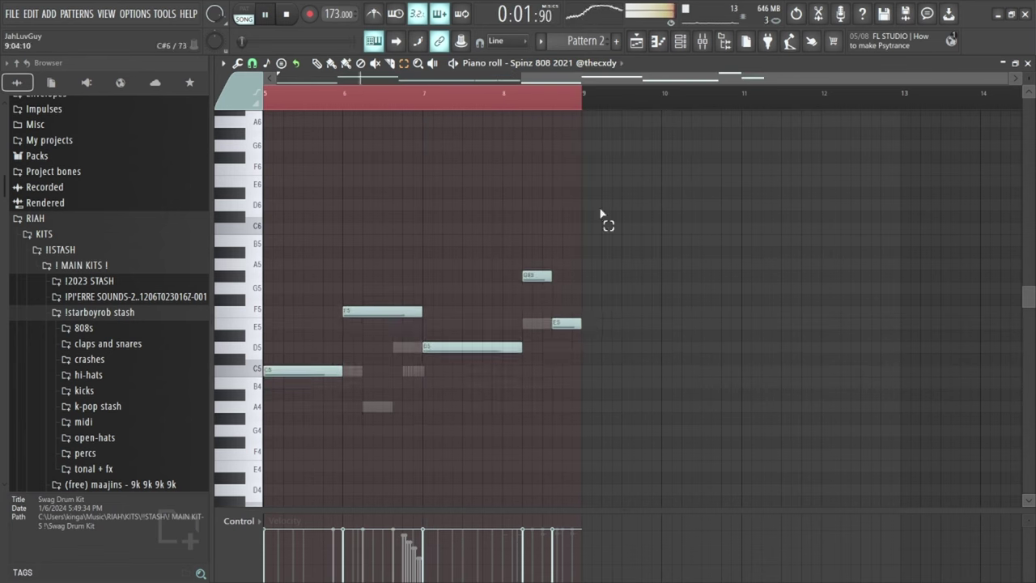
- Clear the piano roll's time selection, return to the channel rack and open the kicks folder in !starboyrob stash
left_click(565, 96)
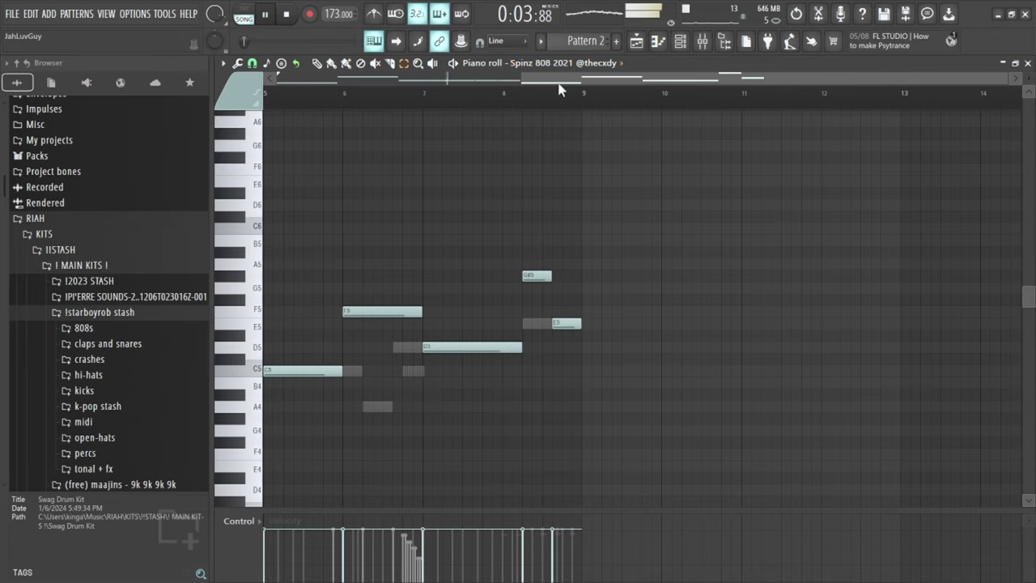
left_click(639, 42)
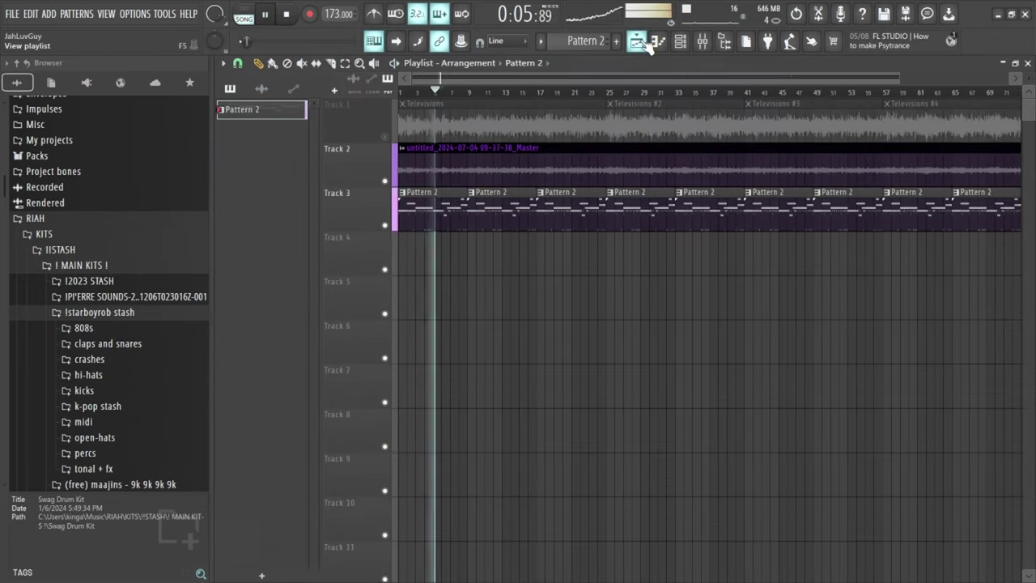
left_click(681, 43)
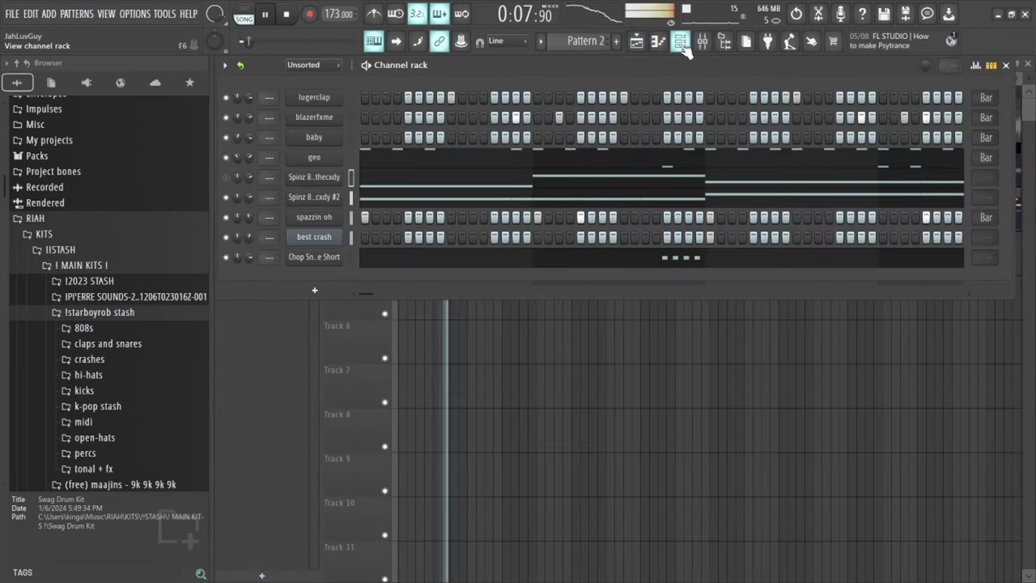
left_click(83, 327)
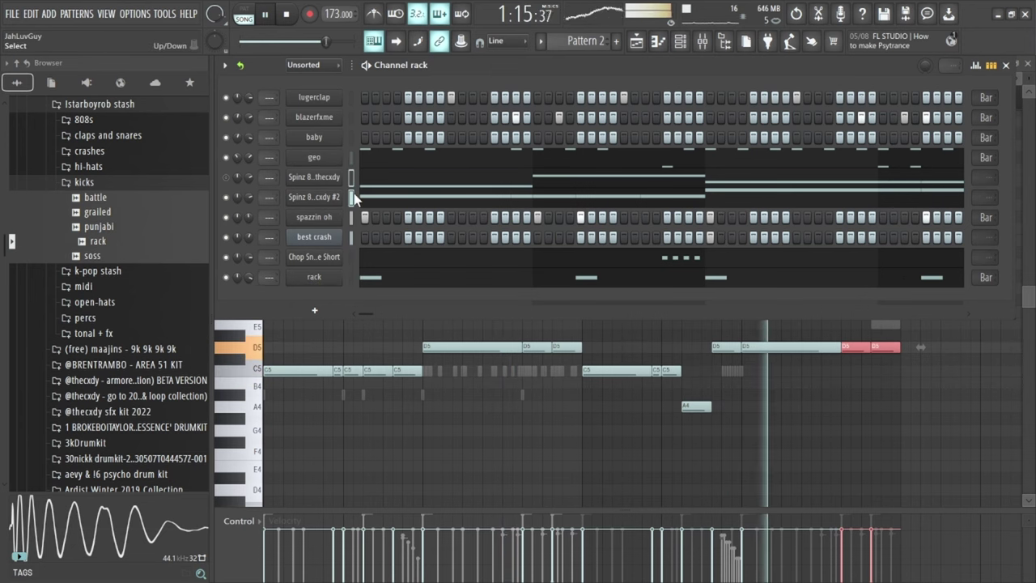
- Move both Spinz 808 channels down the channel rack so they sit directly above the rack kick
key("alt+Down")
key("alt+Down")
key("alt+Down")
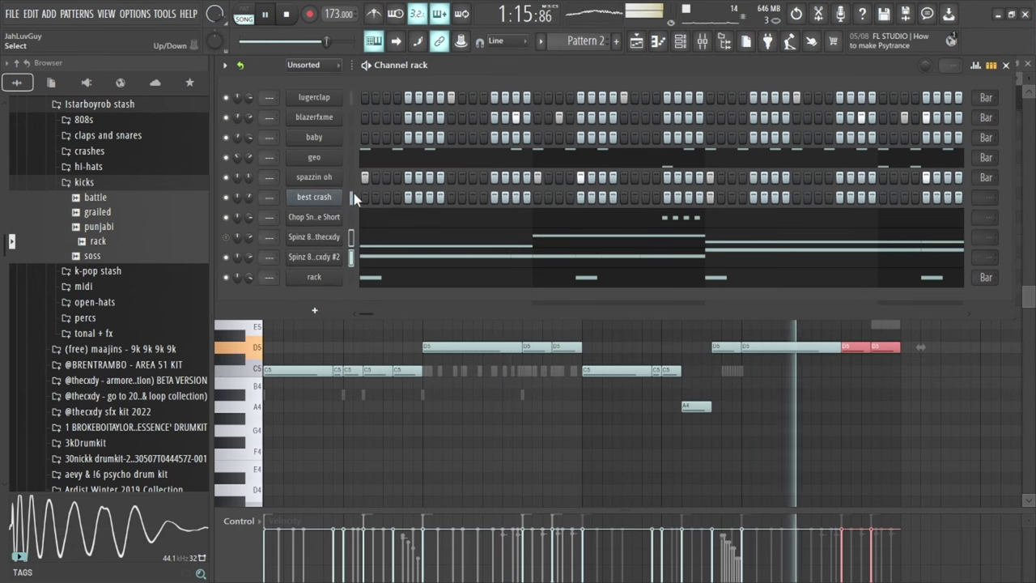
- Select all channels from lugerclap to rack and route them to separate mixer tracks starting from Insert 2
left_click(350, 278)
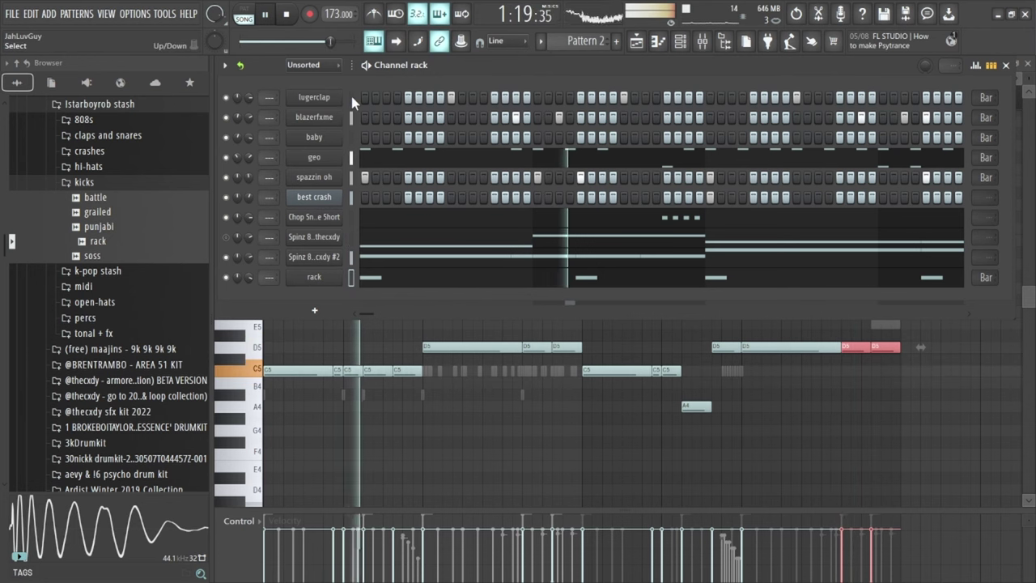
left_click_drag(351, 97, 349, 277)
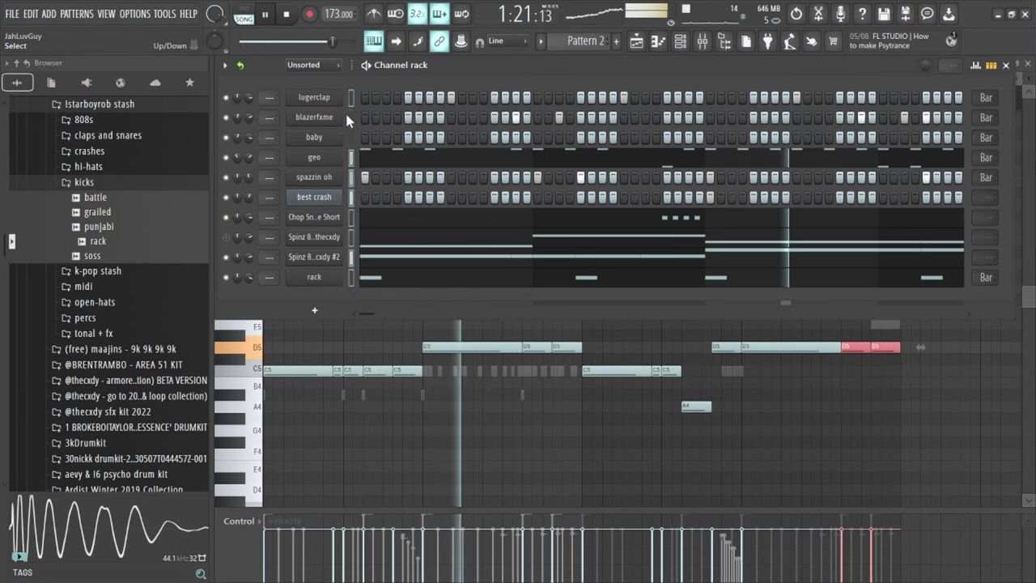
key("F9")
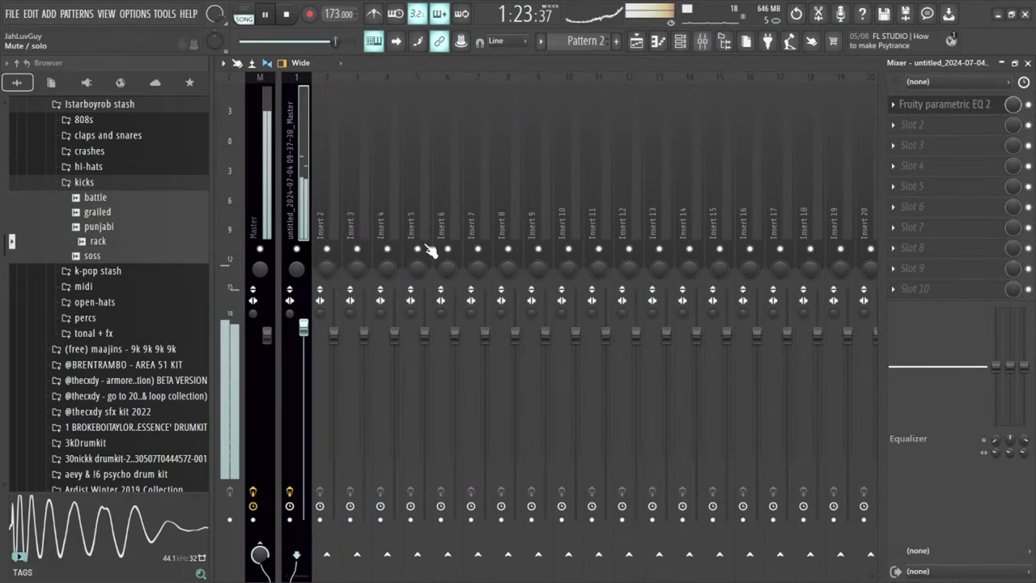
right_click(337, 221)
mouse_move(389, 215)
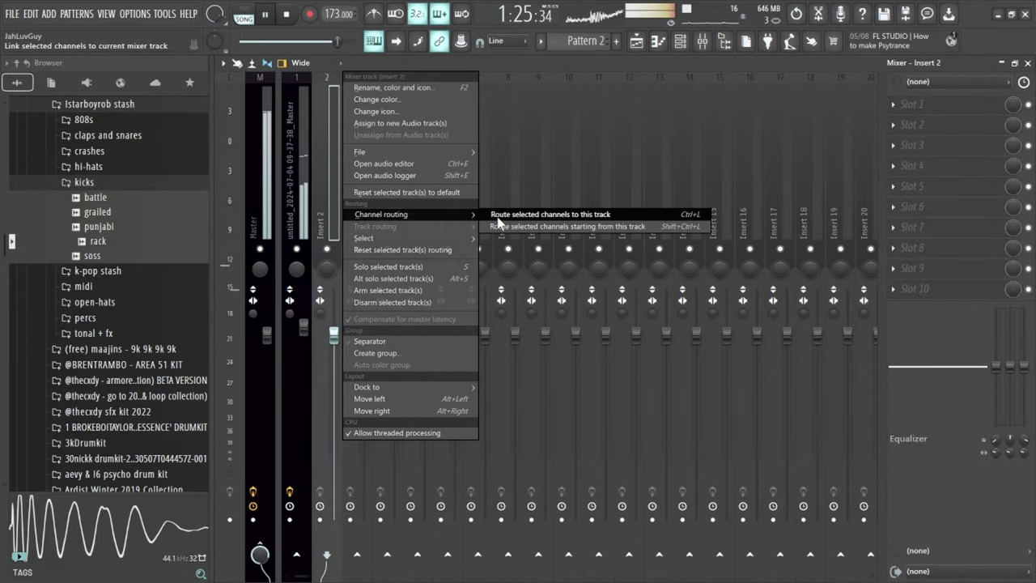
left_click(498, 226)
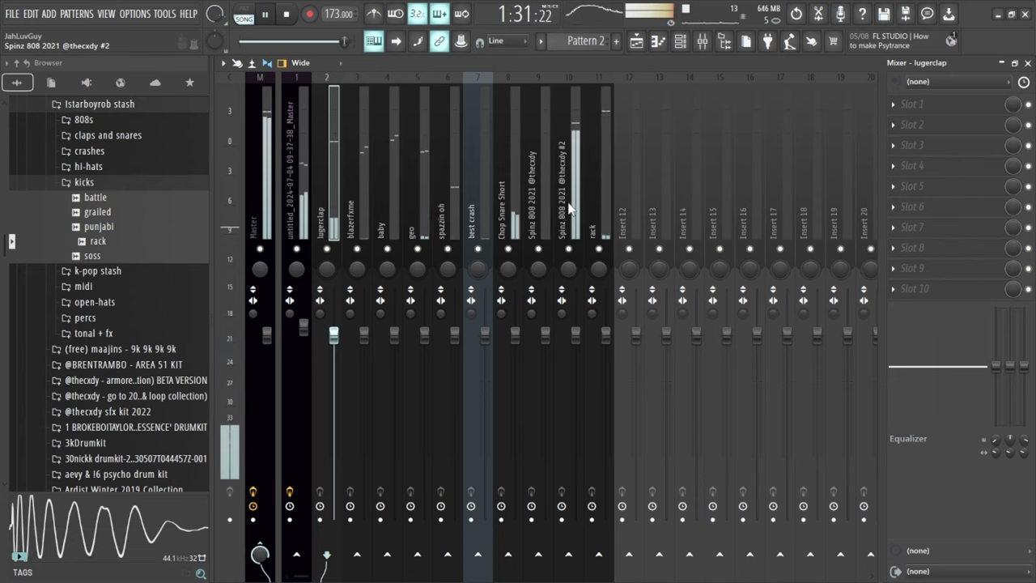
left_click_drag(569, 209, 599, 209)
left_click_drag(605, 334, 605, 348)
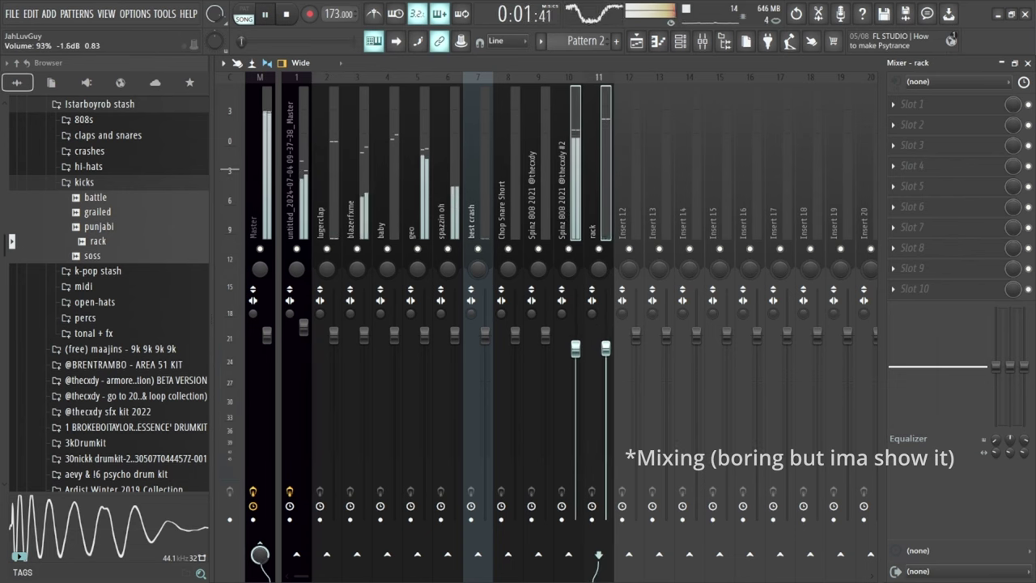
left_click_drag(605, 348, 606, 347)
- Pan the geo mixer track 10% left and lower its volume slightly
left_click_drag(411, 267, 412, 275)
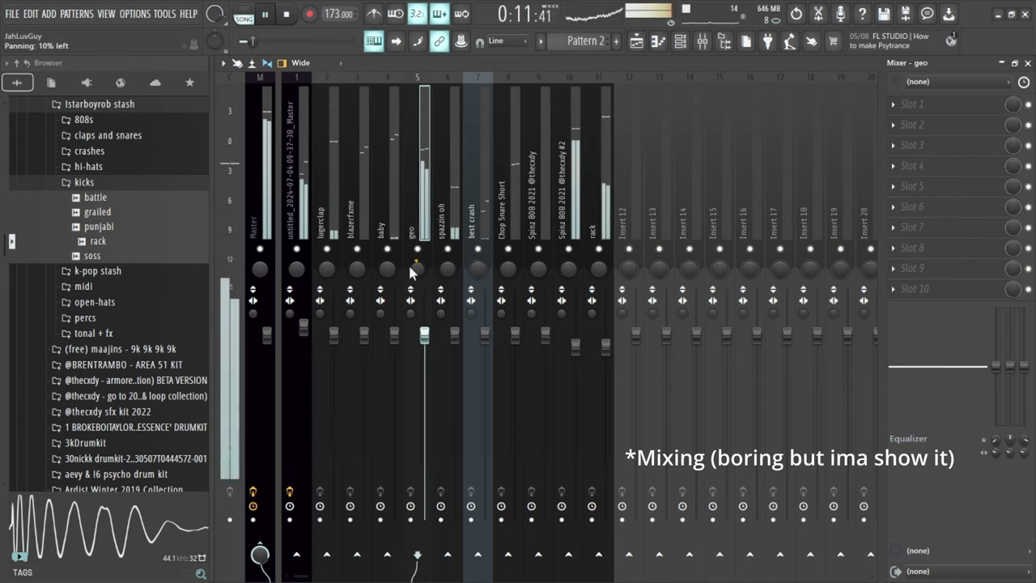
left_click_drag(424, 334, 424, 347)
- Add Fruity Reeverb 2 to effect slot 2 of the geo track and set its mix level to 70%
left_click(922, 123)
left_click(613, 324)
left_click(659, 199)
left_click_drag(1011, 124, 1009, 130)
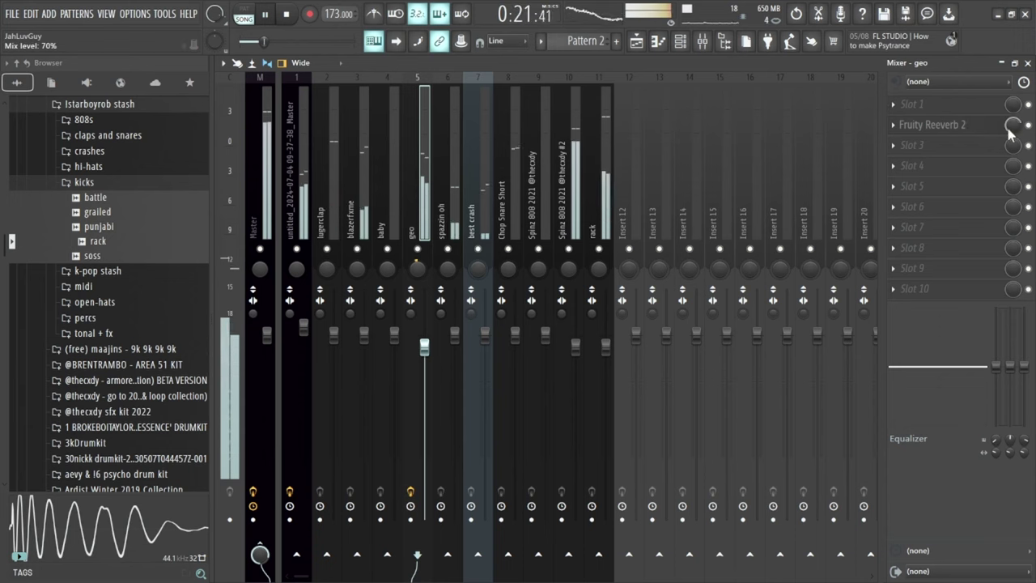
- Add Fruity Delay 3 to slot 3 of the geo track, pan its delay time right and set the mix level to 46%
left_click(974, 150)
left_click(547, 279)
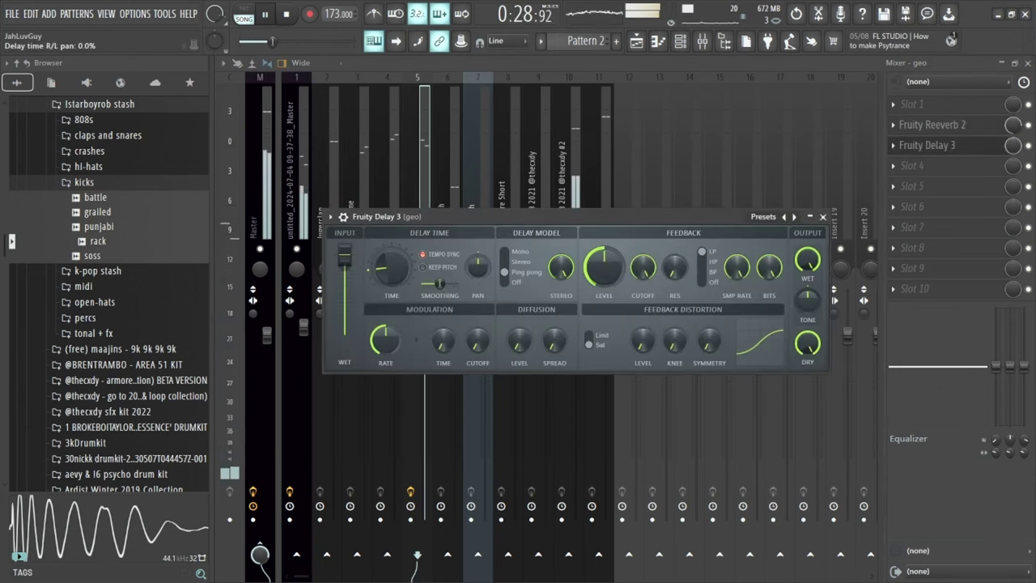
left_click_drag(477, 266, 477, 247)
left_click_drag(1013, 146, 1012, 174)
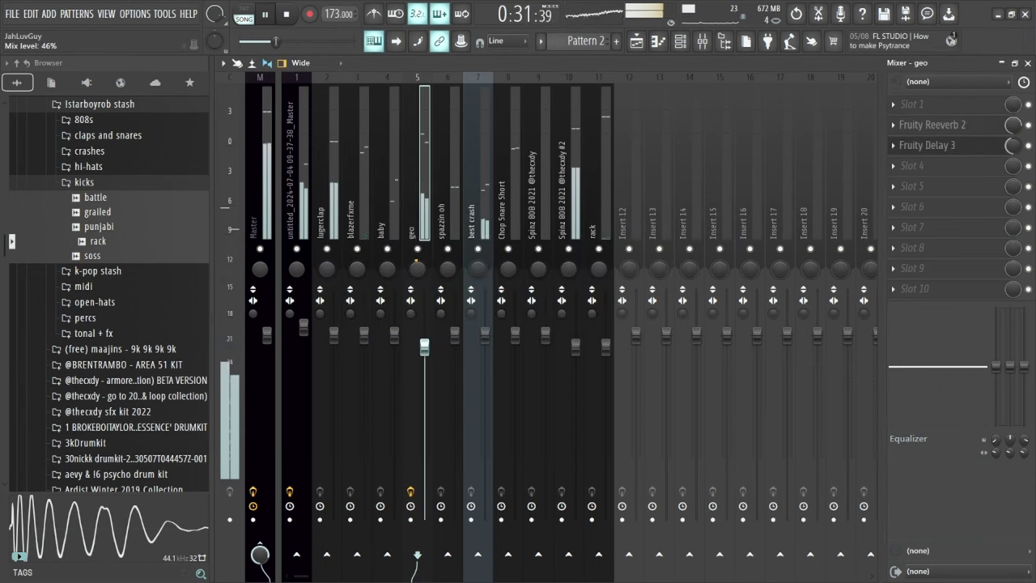
- Increase the delay time in geo's Fruity Delay 3 and lower the effect's mix level further
left_click(927, 145)
left_click_drag(391, 267, 392, 251)
left_click_drag(1013, 146, 1012, 170)
left_click(928, 145)
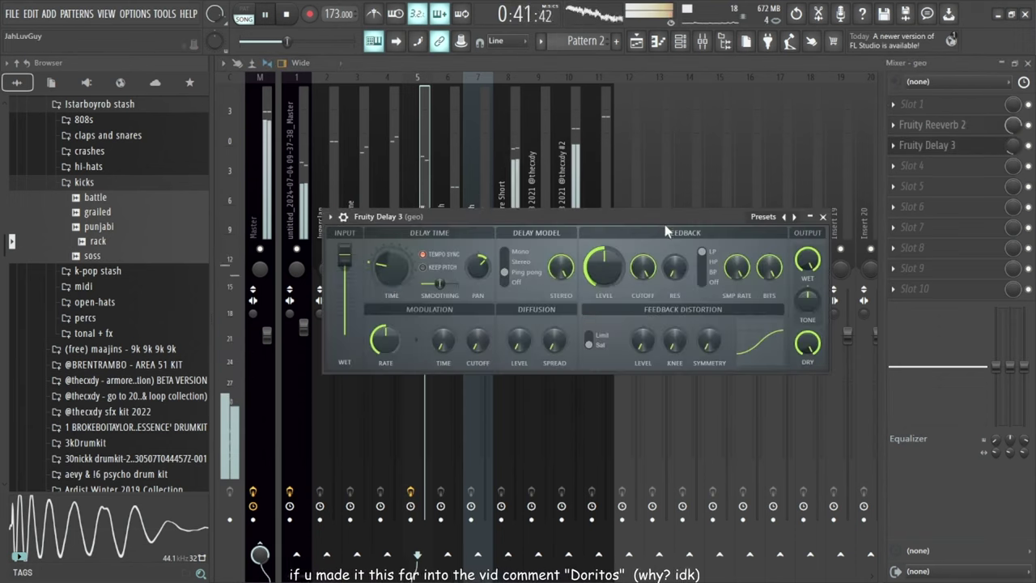
left_click(821, 217)
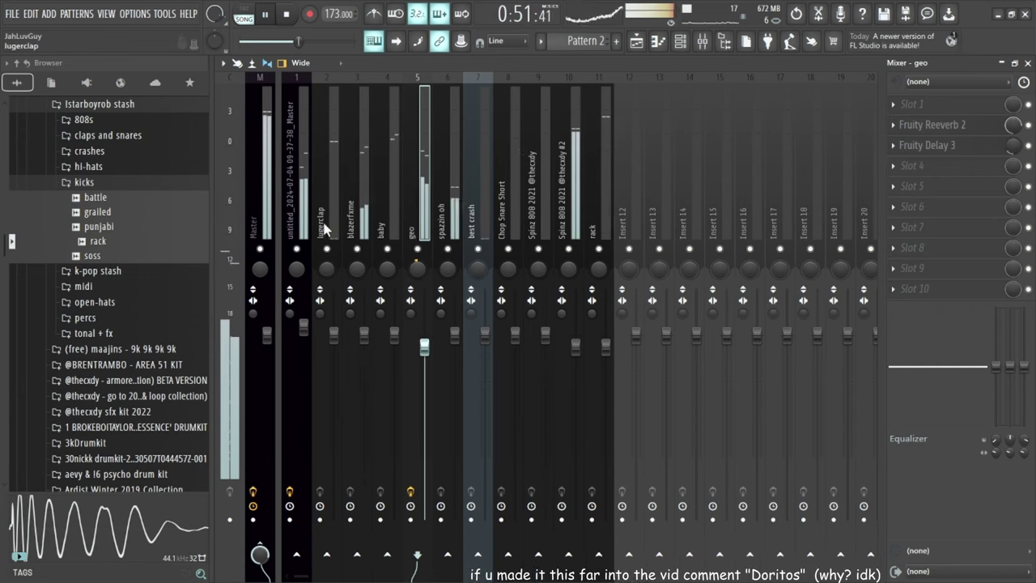
- Add Soundgoodizer to slot 3 of the rendered Master sample's mixer track and turn its amount down
left_click(296, 217)
left_click(931, 147)
left_click(609, 529)
left_click_drag(382, 298, 381, 332)
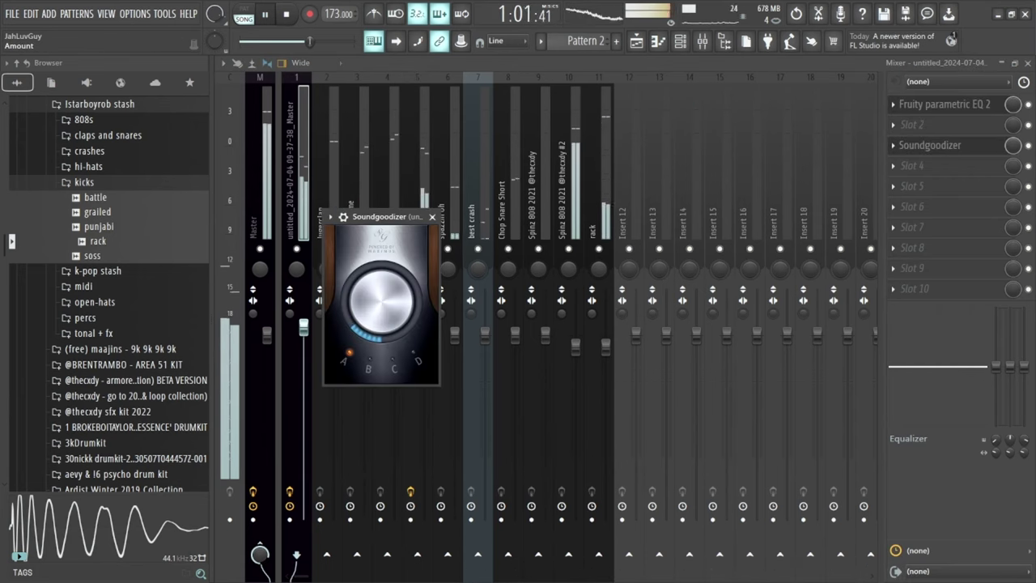
left_click(583, 199)
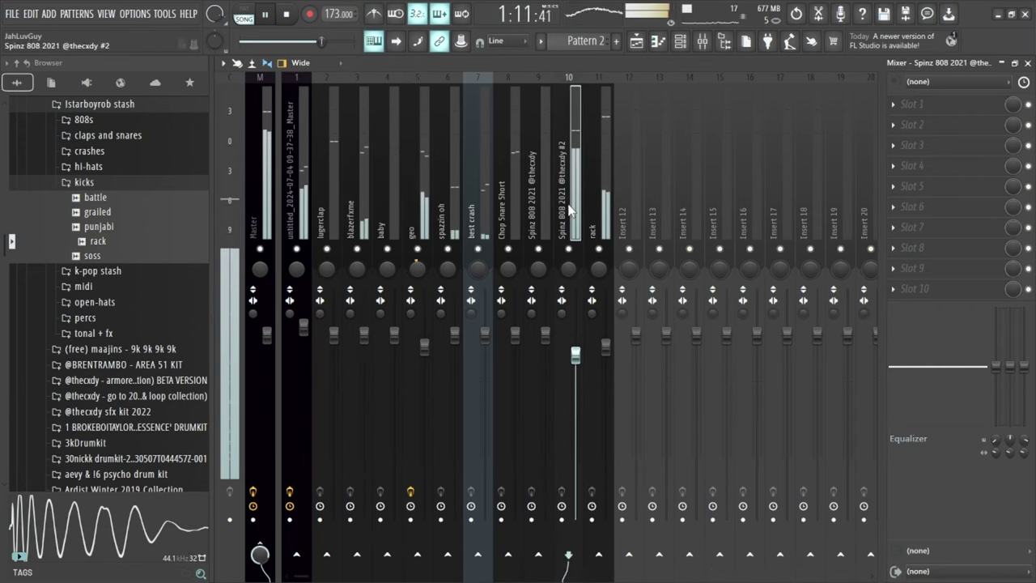
left_click(259, 212)
left_click(296, 212)
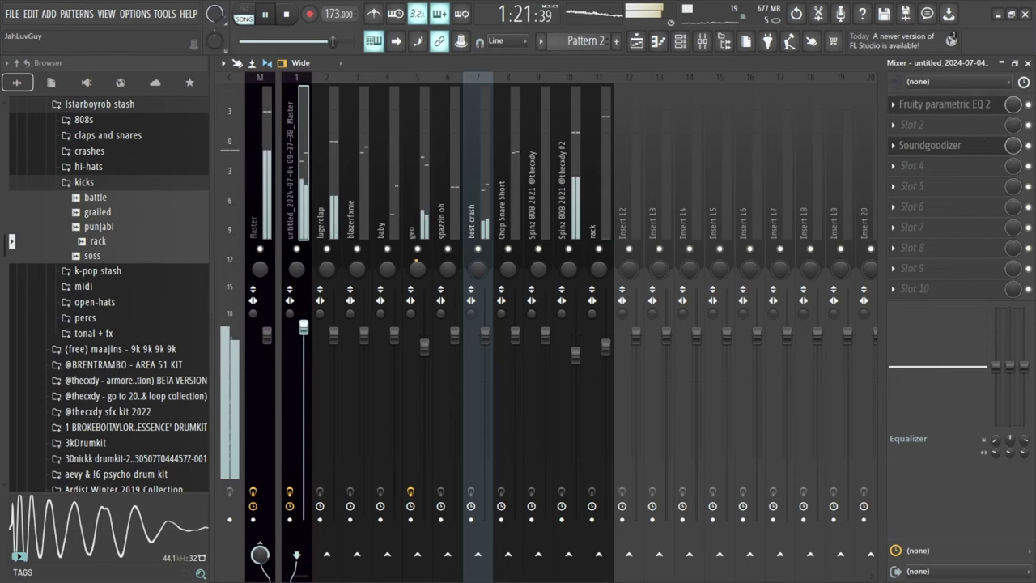
left_click(939, 104)
left_click(271, 177)
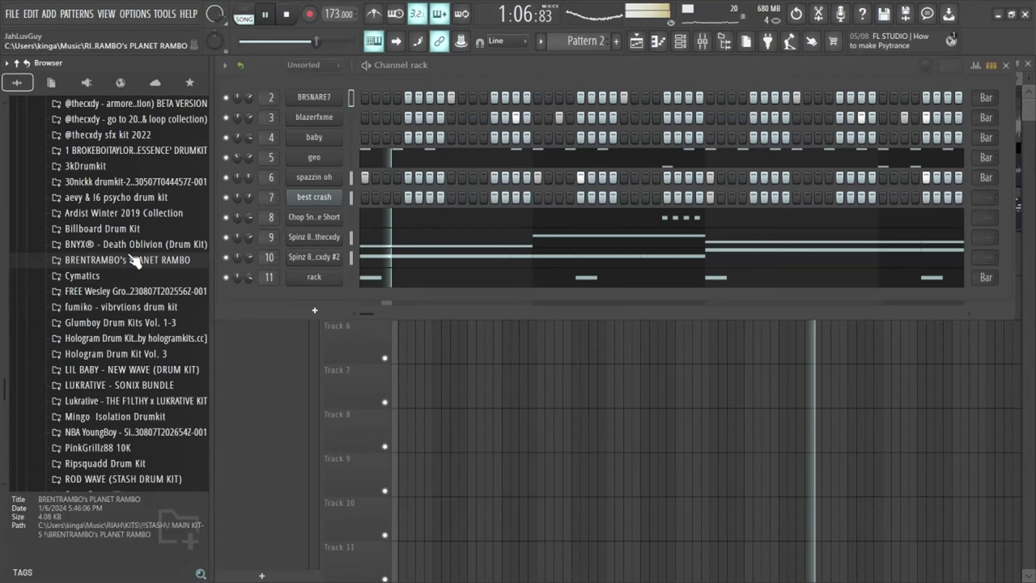
- Find and open The Lunch77 Mexikodro Drumkit inside The Lunch Pack - All Lunch77 Kits
scroll(138, 267, "down", 5)
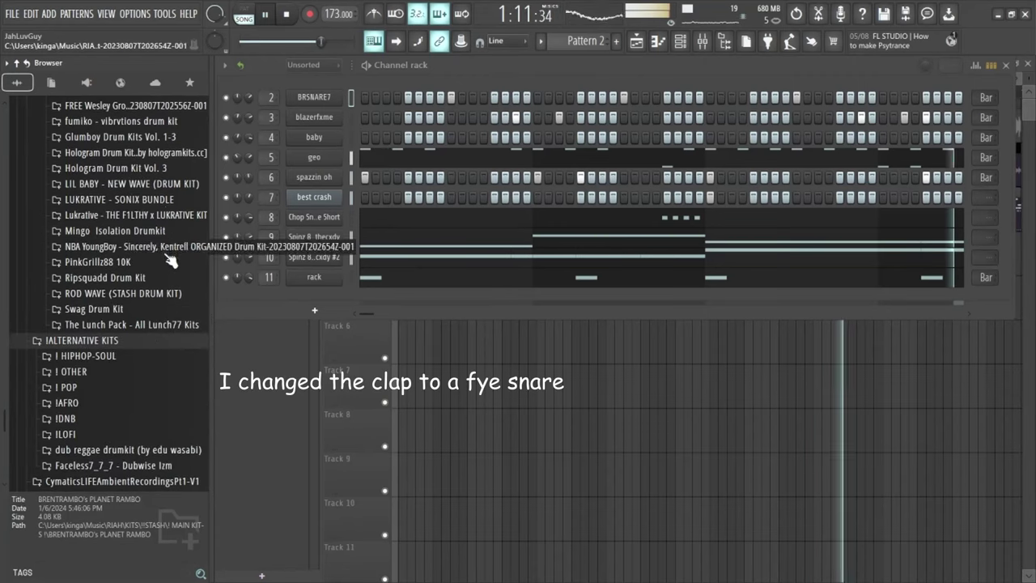
left_click(149, 325)
scroll(145, 332, "down", 4)
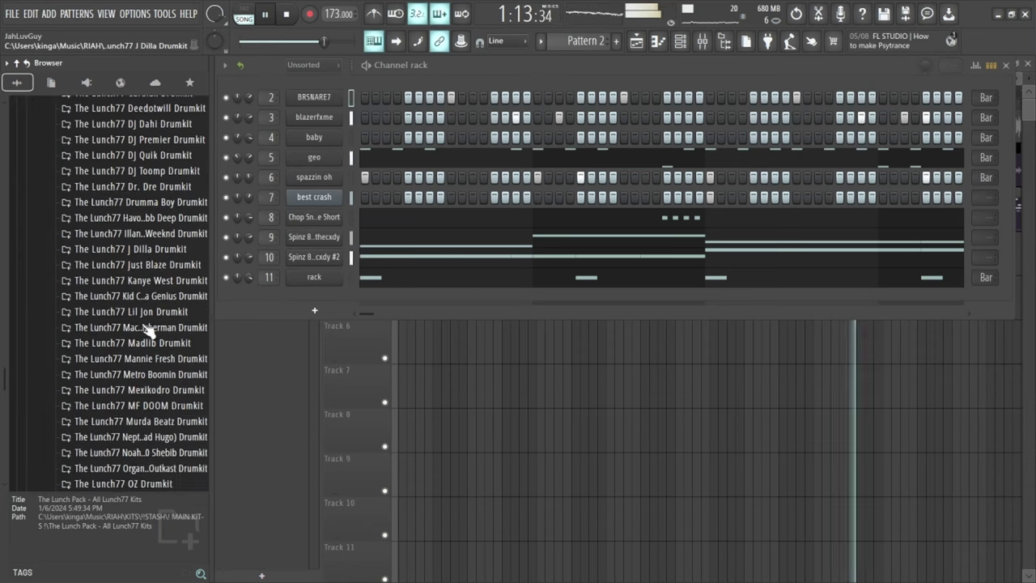
scroll(148, 331, "down", 10)
scroll(148, 331, "up", 5)
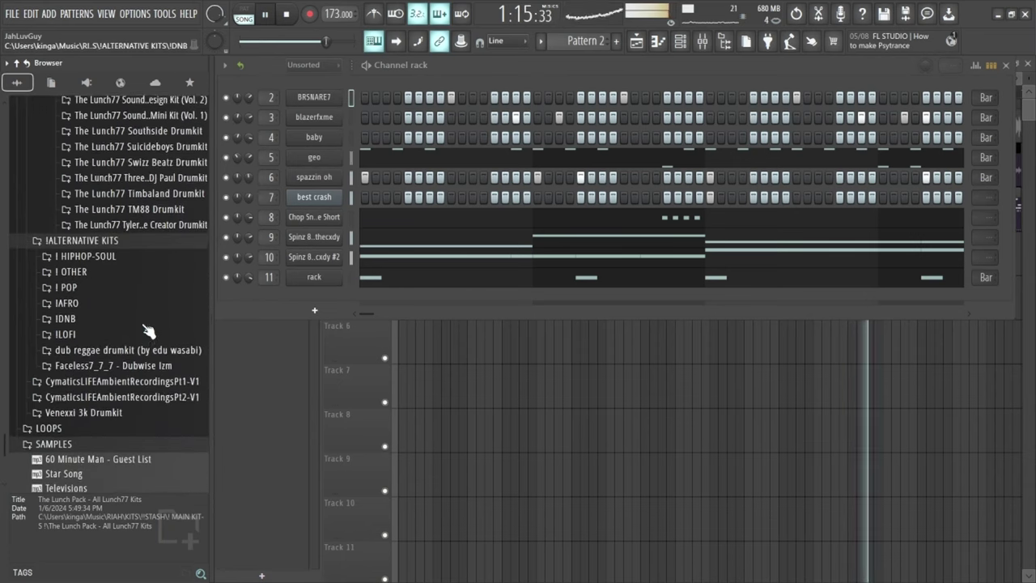
scroll(148, 330, "up", 5)
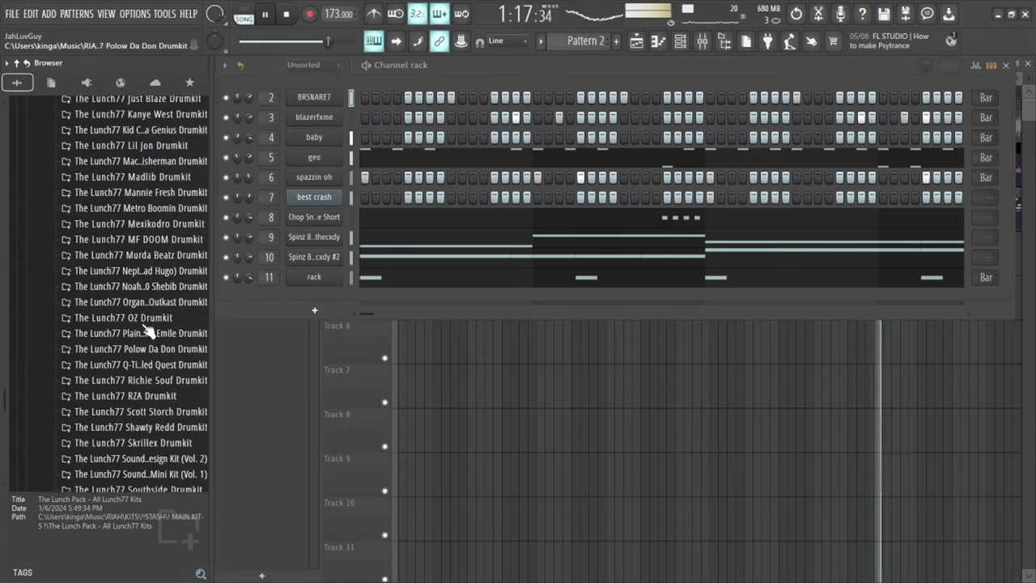
left_click(143, 246)
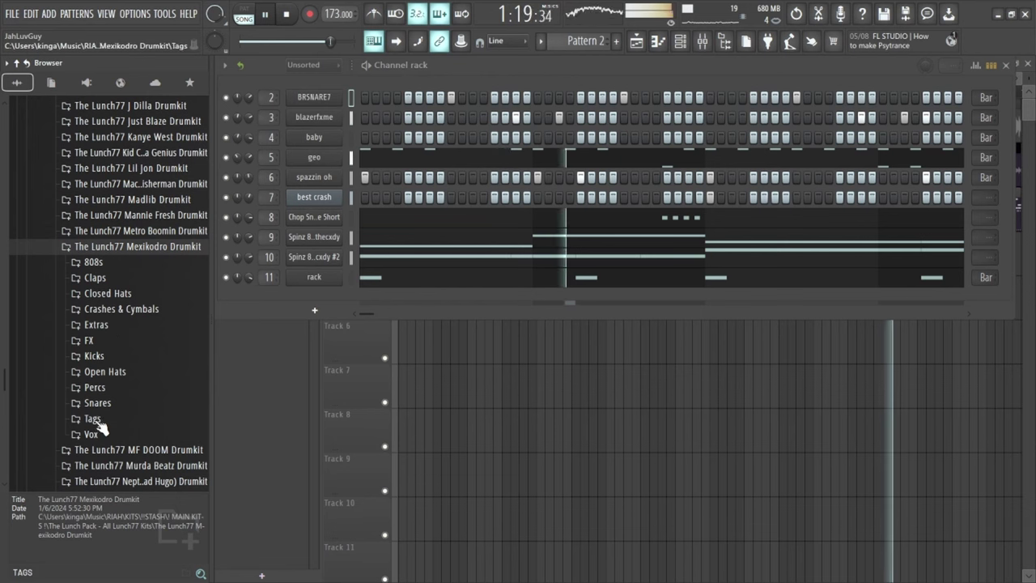
- Add the Dro (6) Hi chant from the kit's Vox folder as a new channel and normalize the sample
left_click(151, 432)
scroll(97, 437, "down", 2)
left_click(129, 255)
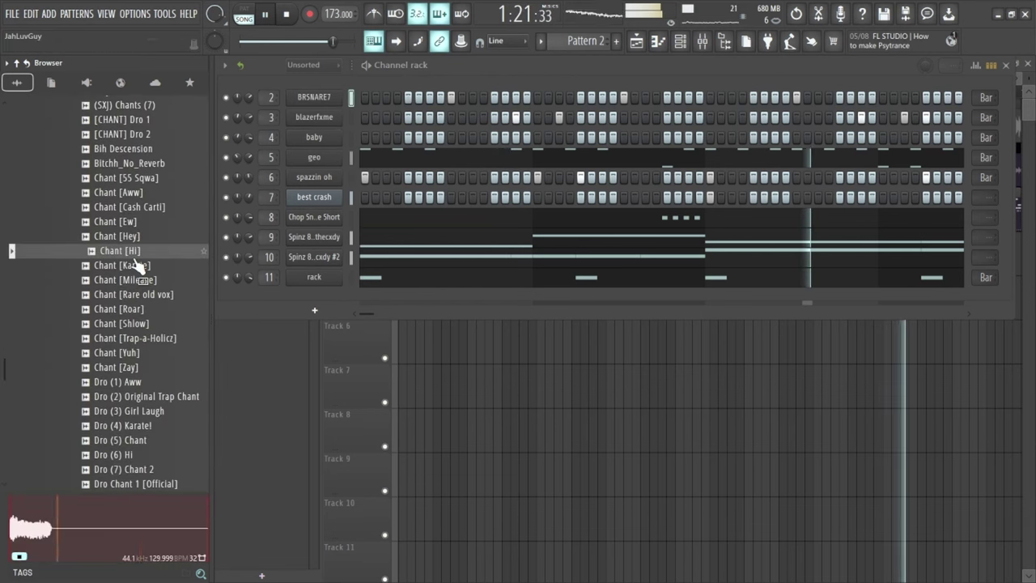
scroll(138, 267, "down", 7)
left_click_drag(130, 160, 301, 306)
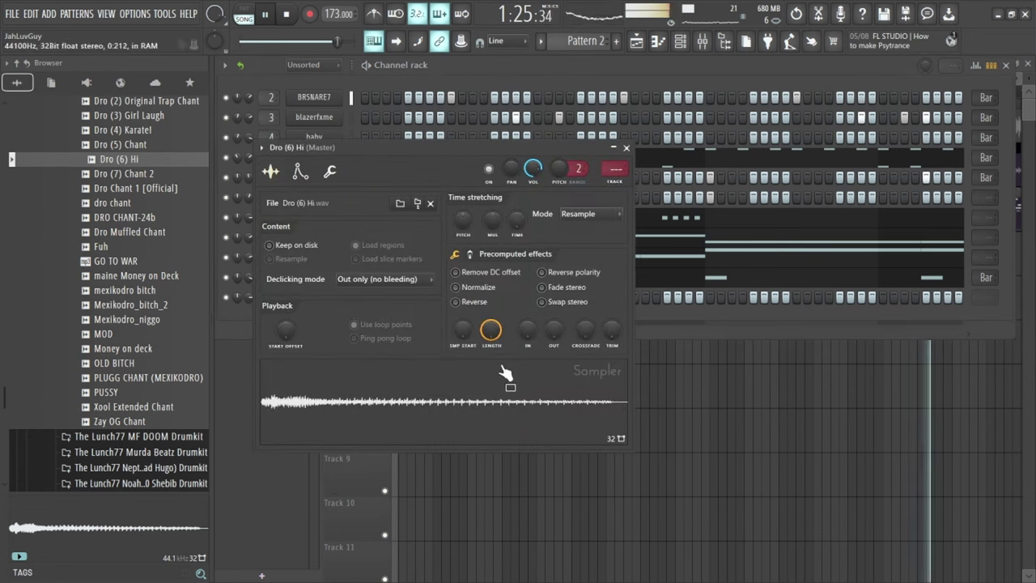
left_click(487, 289)
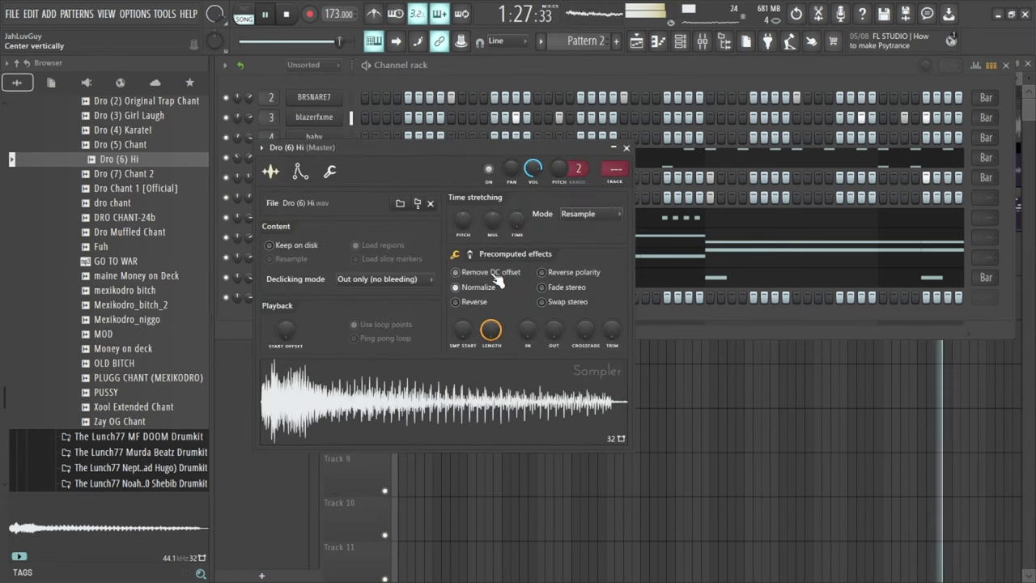
- Place Dro (6) Hi hits on steps 5 and 13 and set the channel volume to 53%
left_click(670, 325)
left_click(407, 297)
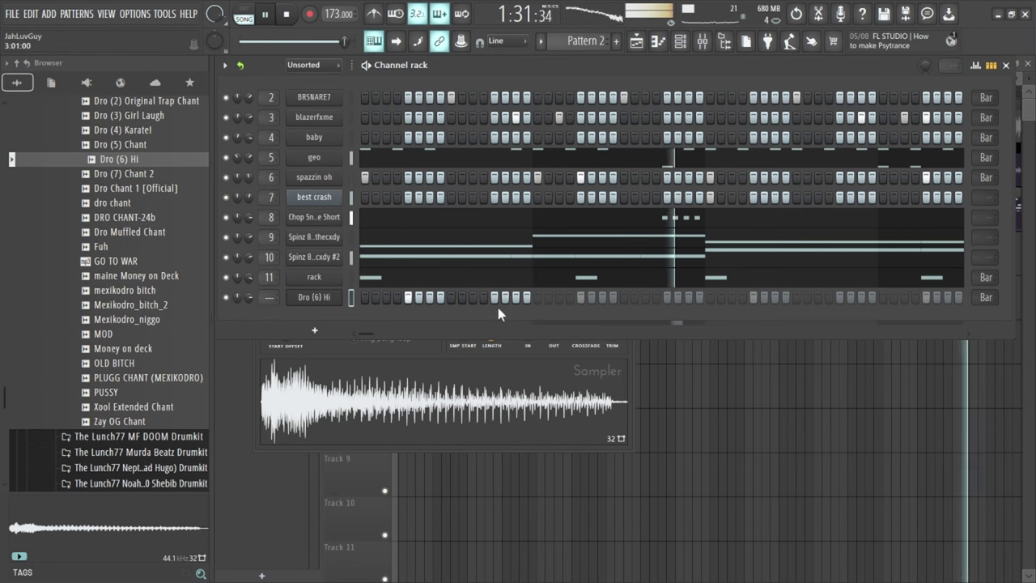
left_click_drag(248, 298, 248, 323)
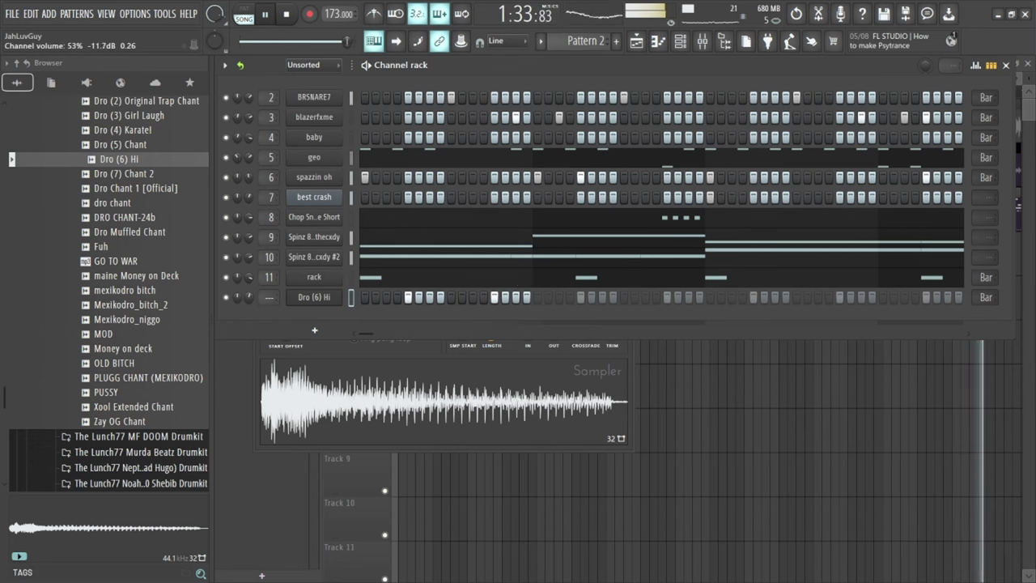
- Route the Dro (6) Hi channel to mixer track 12, turn down its low equalizer band and return to the channel rack
left_click(324, 297)
left_click(619, 185)
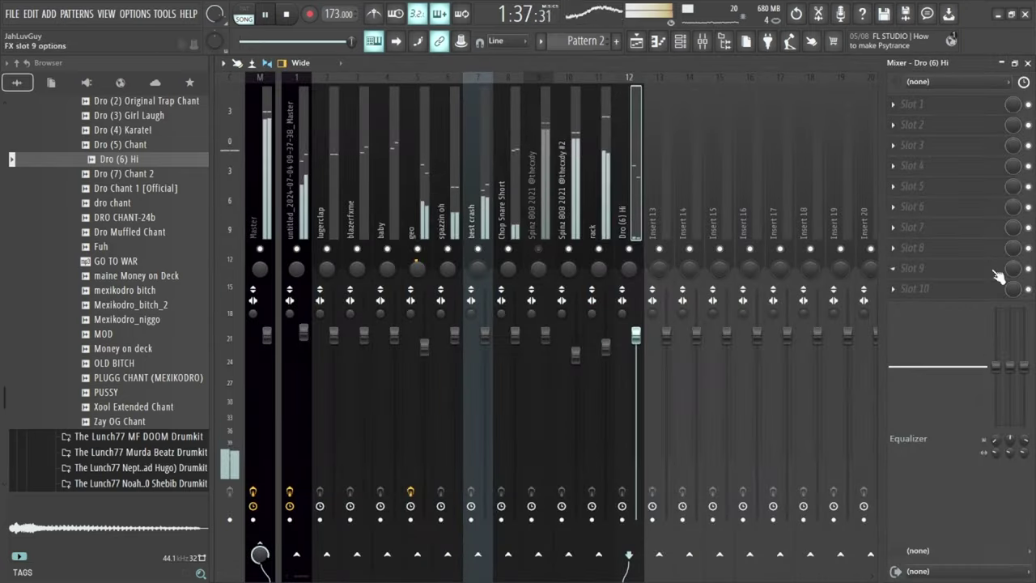
left_click(680, 40)
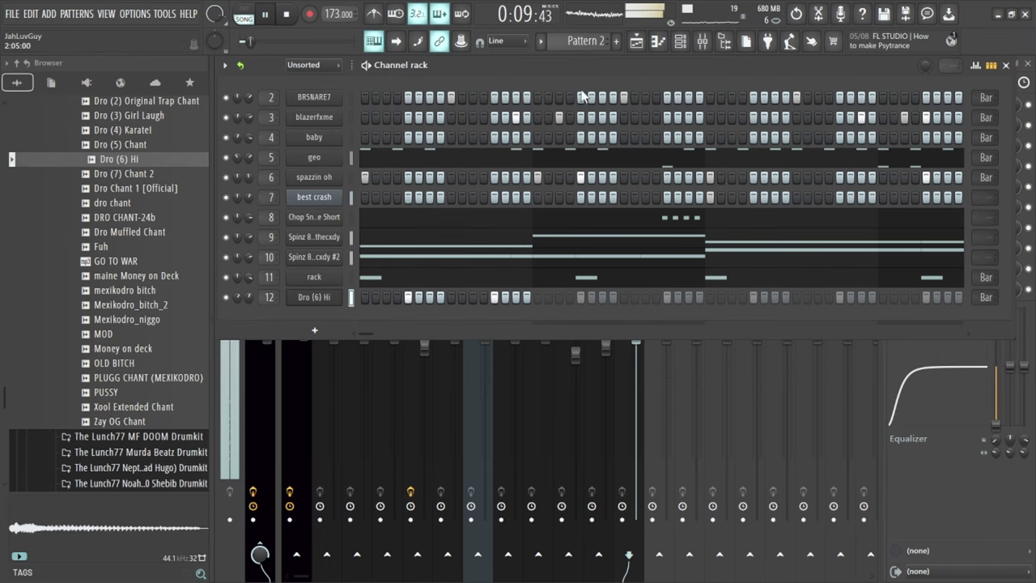
- Split Pattern 2 by channel in the playlist and delete the resulting BRSNARE7 clips from Track 3
left_click(636, 44)
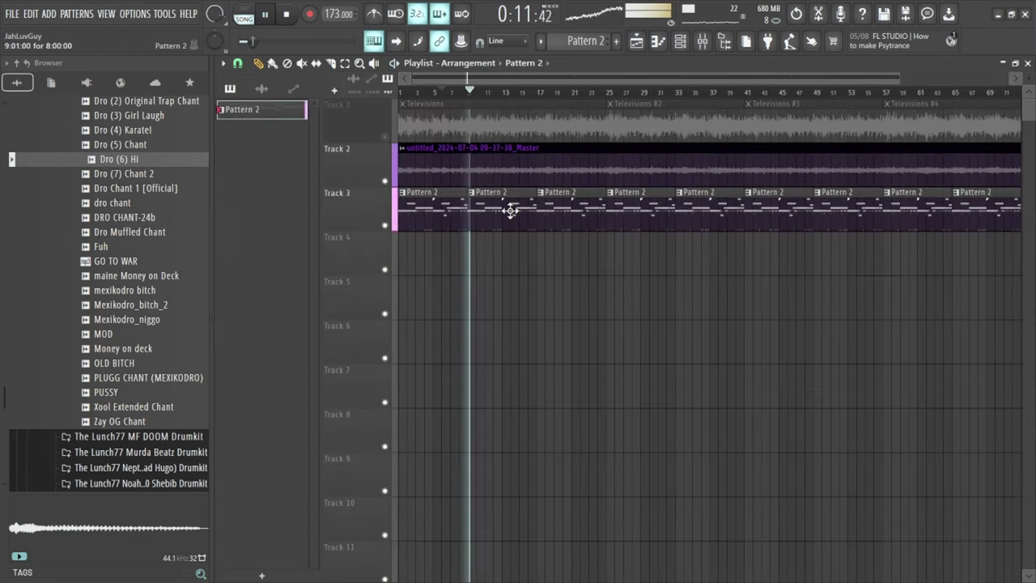
left_click(541, 40)
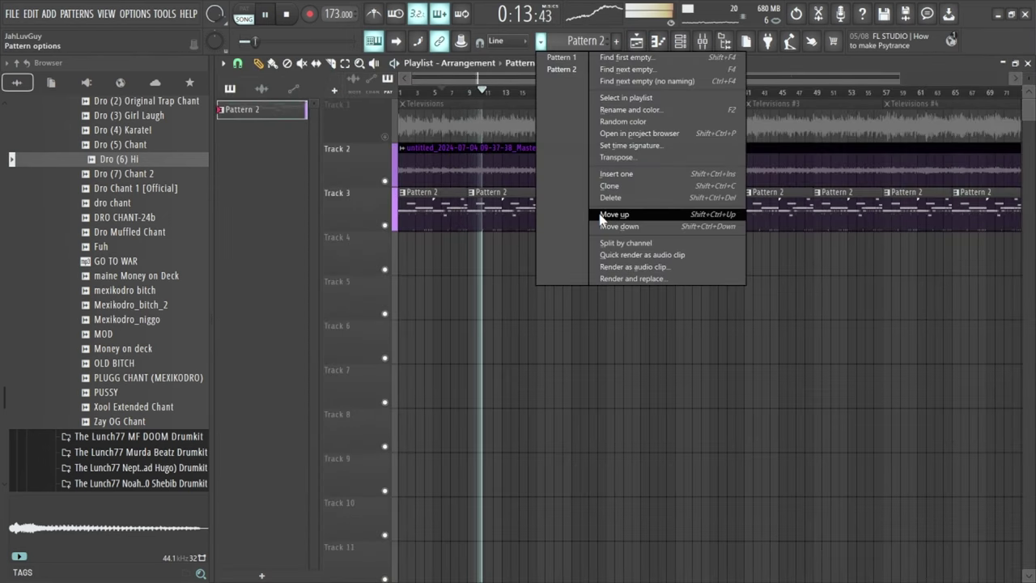
left_click(603, 245)
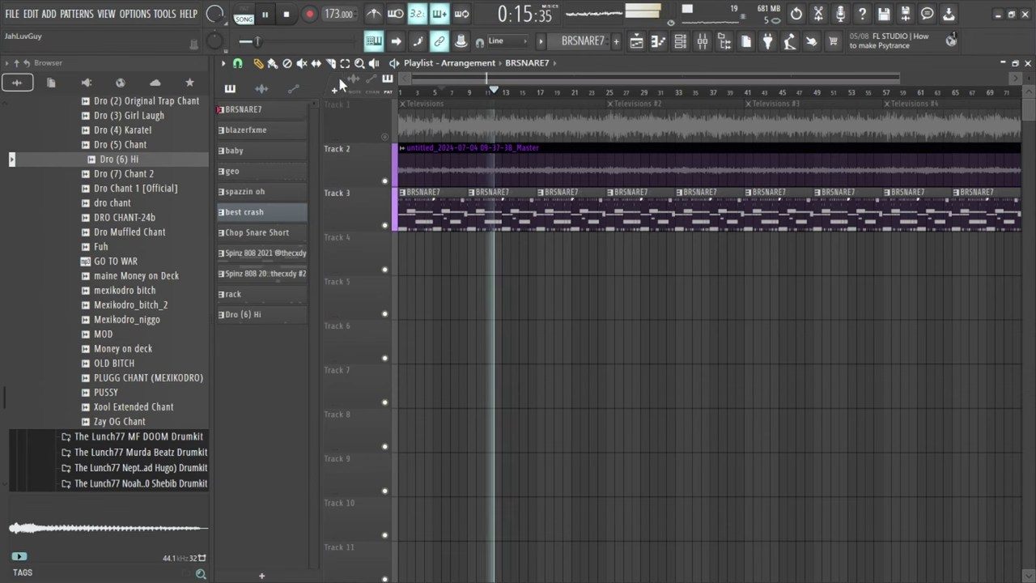
left_click(366, 200)
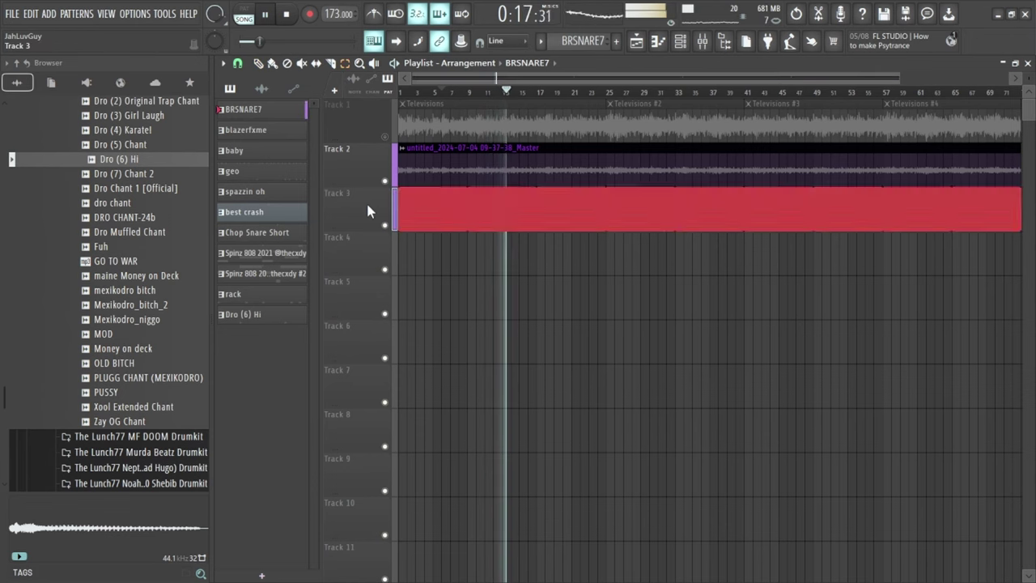
key("Delete")
- Stack the split channel patterns on Tracks 3 to 13 and repeat them across the length of the arrangement
left_click(263, 315)
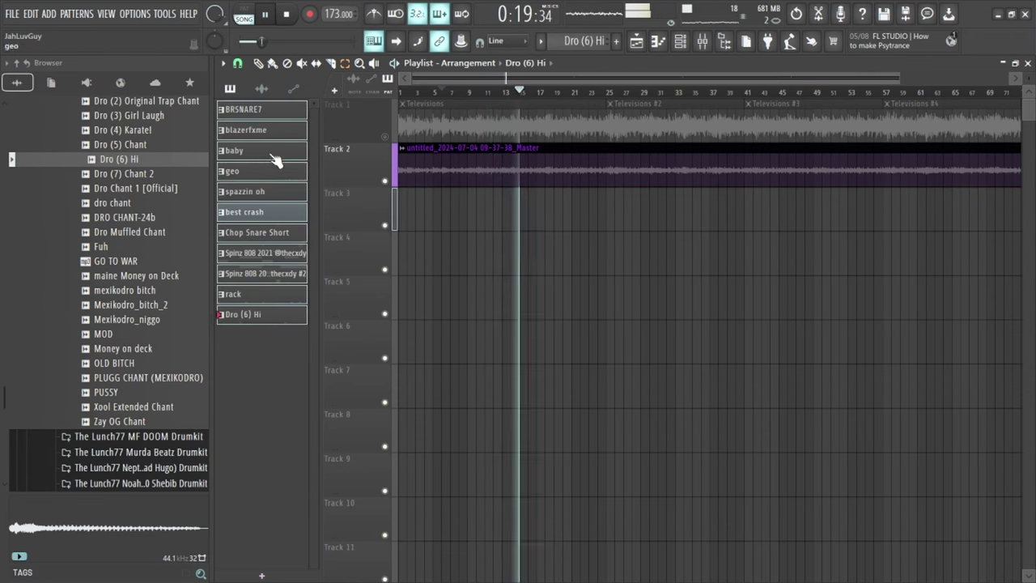
left_click_drag(275, 116, 553, 229)
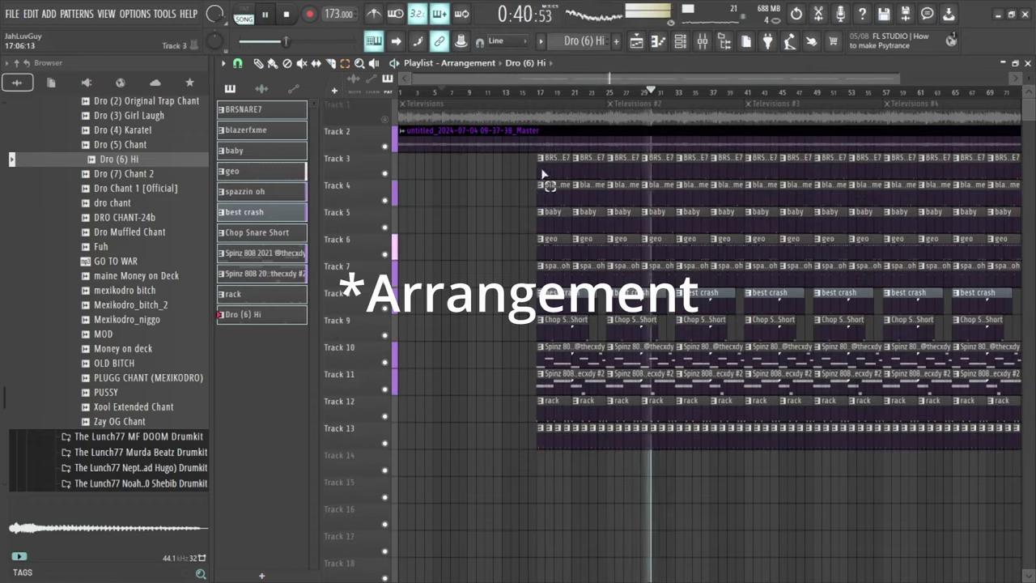
scroll(443, 109, "up", 3)
key("space")
key("space")
key("ctrl+d")
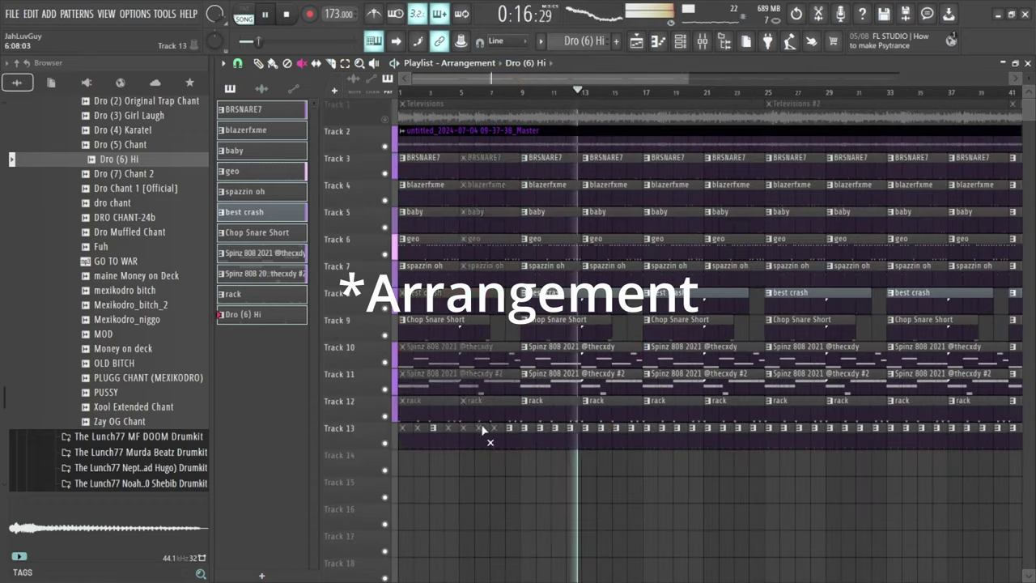
- Clear the pattern clips on Tracks 3 to 13 from the first eight bars of the arrangement
key("c")
left_click_drag(403, 153, 516, 441)
key("Delete")
- Create an automation clip for the Love Philter mix level and curve it up from low in the intro into bar 9
left_click(702, 41)
left_click(947, 187)
right_click(1016, 187)
left_click(972, 263)
left_click(701, 42)
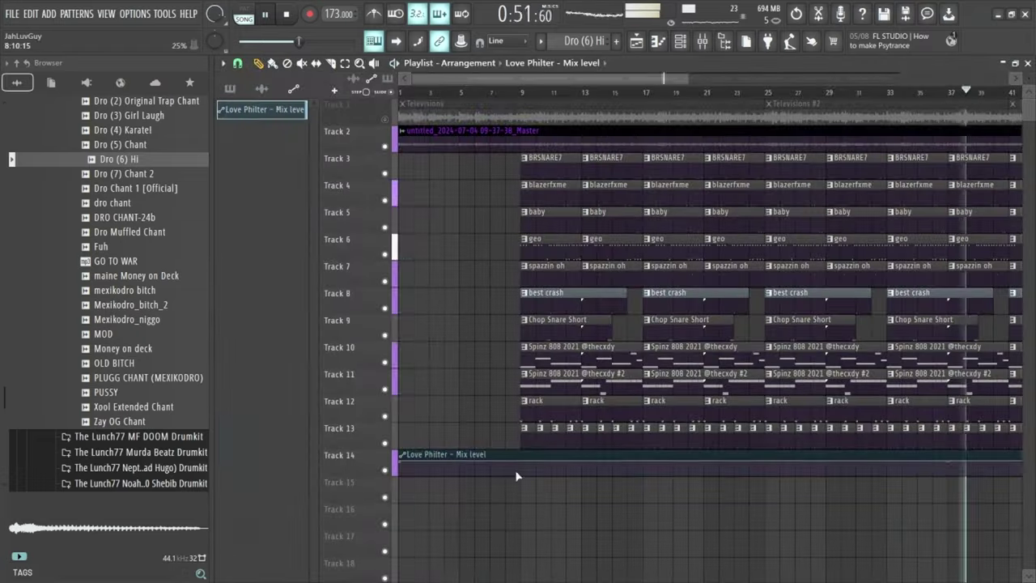
key("space")
key("space")
scroll(617, 247, "right", 2)
scroll(666, 467, "left", 2)
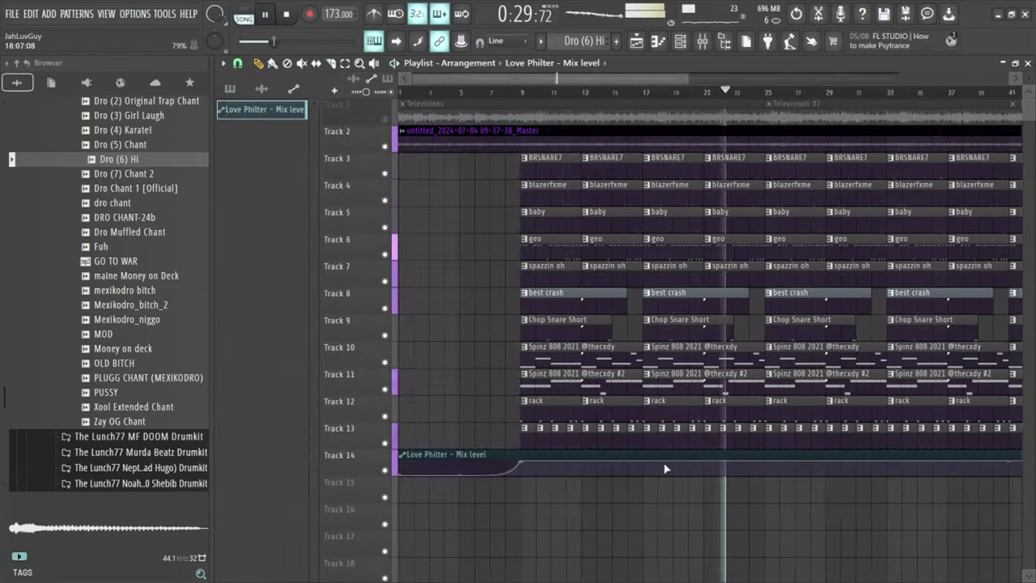
- Slice the clips on Tracks 3 to 13 at bar 16 and remove bar 16 to leave a one-bar break before bar 17
scroll(642, 453, "up", 4)
key("c")
mouse_move(548, 160)
left_mouse_down()
mouse_move(550, 450)
mouse_move(643, 440)
left_mouse_up()
- Add points to the Love Philter mix level automation so that it curves back down by bar 16
key("p")
left_click(513, 483)
right_click(513, 483)
scroll(612, 95, "down", 4)
key("space")
key("space")
key("t")
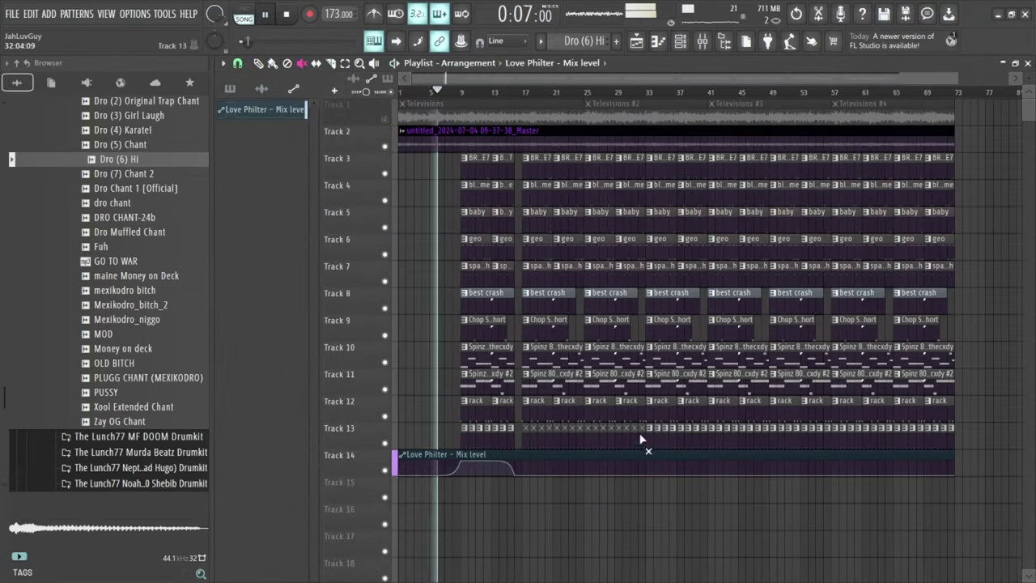
left_click(385, 362)
right_click(340, 347)
left_click(389, 518)
- Mute the rack clips in bars 17 to 24 and the Dro (6) Hi clips in bars 33 to 40
left_click_drag(544, 389, 565, 389)
scroll(668, 97, "up", 1)
left_click_drag(719, 78, 696, 79)
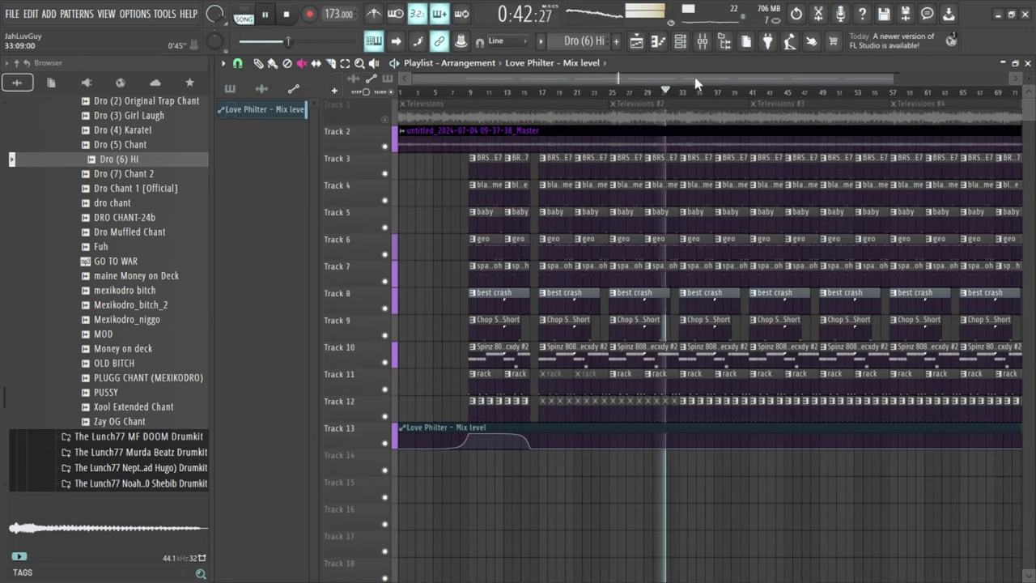
left_click_drag(682, 408, 742, 407)
- Change the playlist snap setting and cut the last half bar before bar 41 out of the clips on Tracks 3 to 11
scroll(765, 93, "up", 4)
left_click(238, 63)
left_click(248, 244)
scroll(654, 94, "up", 1)
key("c")
left_click_drag(663, 159, 666, 375)
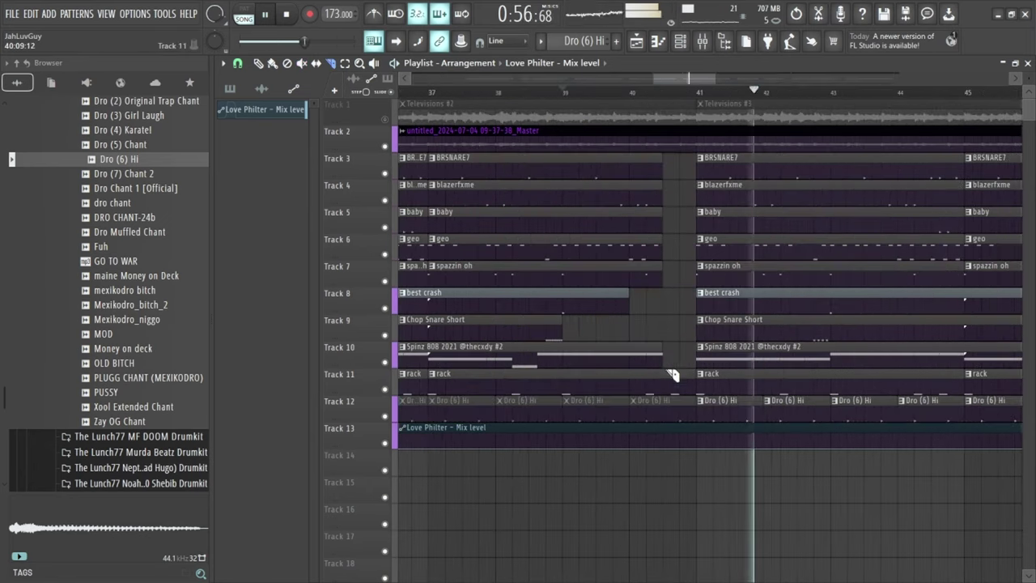
- Select the best crash pattern and delete the arrangement's clips on Tracks 2 to 13 from bar 57 onward
key("F6")
key("F6")
left_click(262, 212)
scroll(560, 91, "down", 5)
key("e")
left_click_drag(905, 134, 786, 416)
key("Delete")
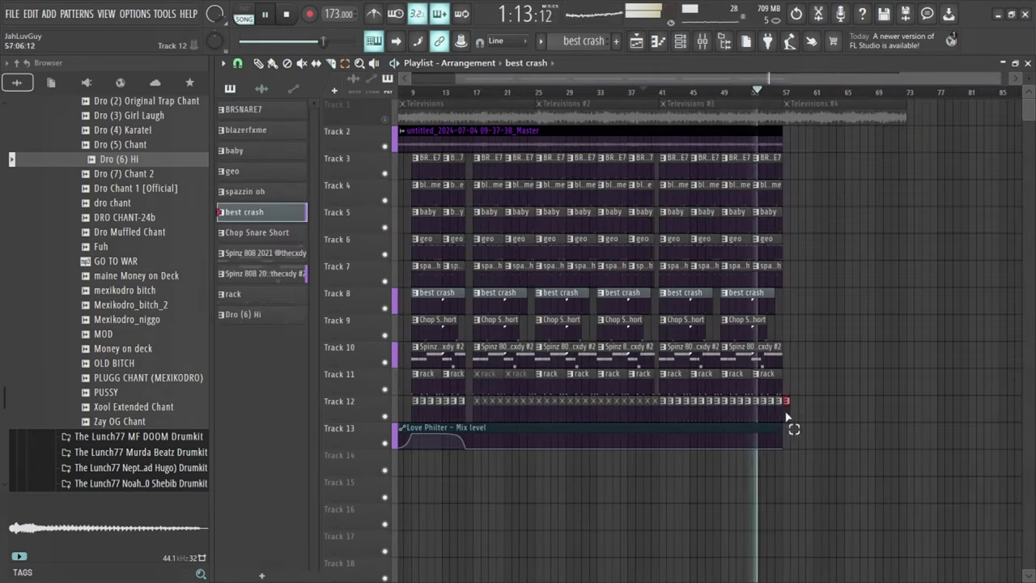
key("c")
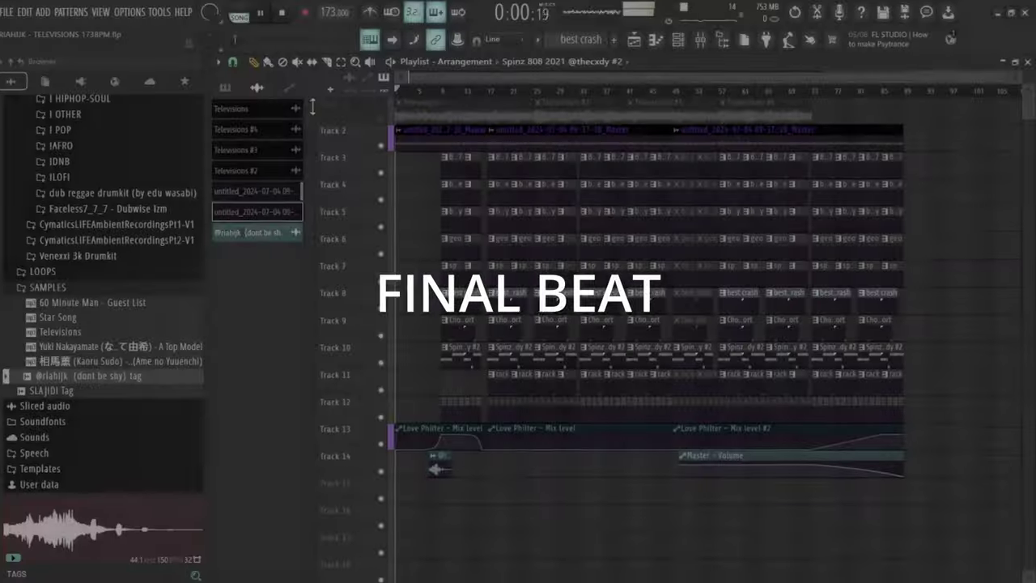